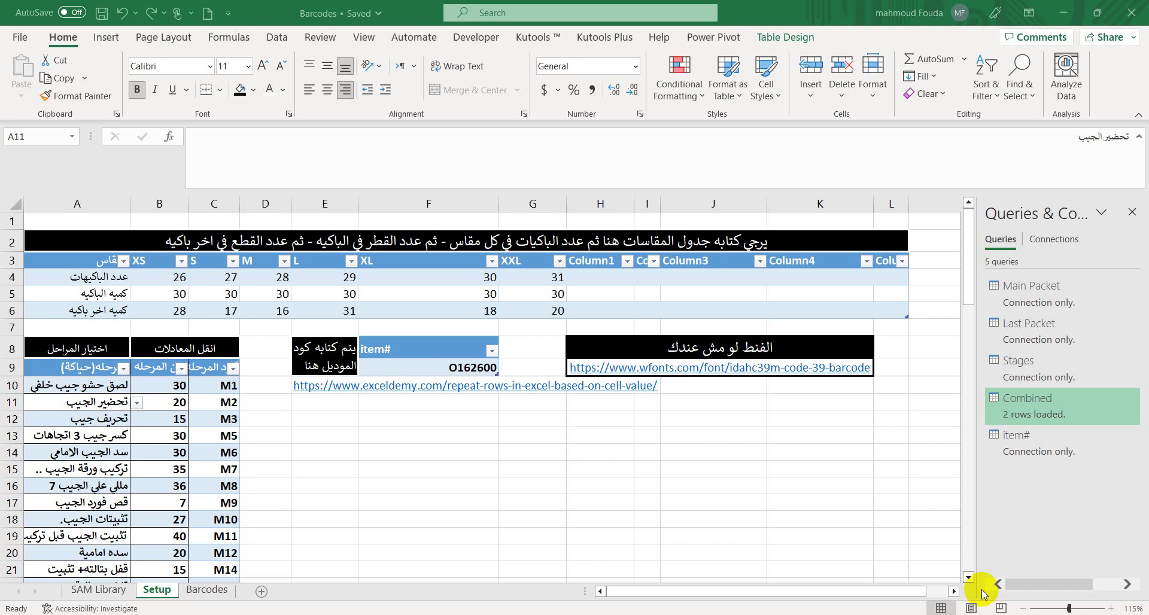
# Step: Switch to the SAM Library sheet and jump to the top of the stage list
pyautogui.click(584, 481)
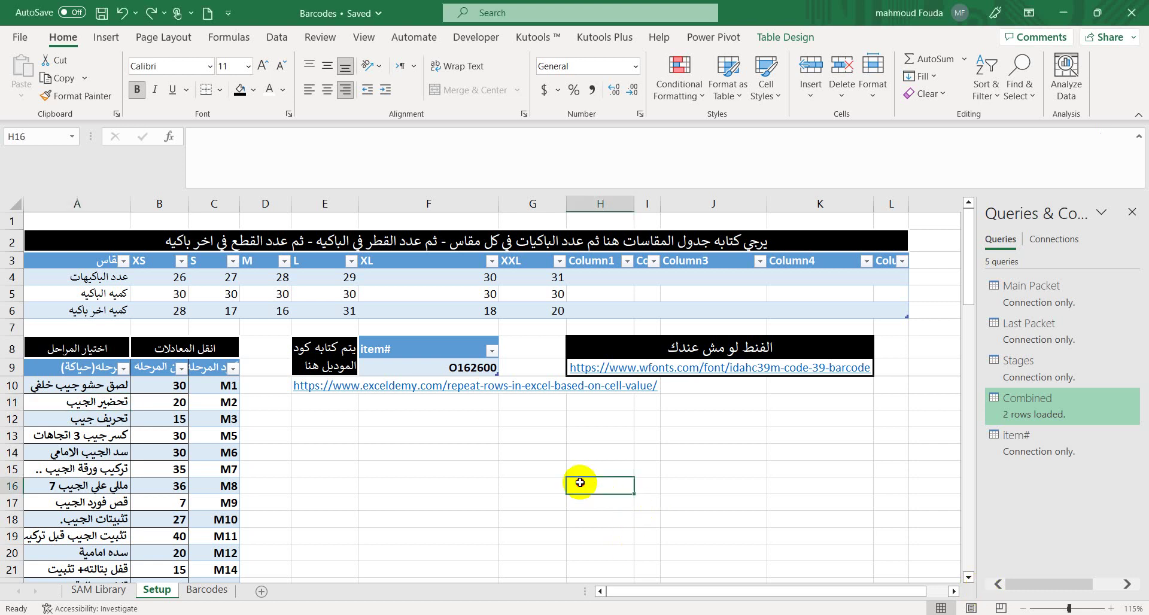
pyautogui.click(120, 592)
pyautogui.hotkey('ctrl', 'Left')
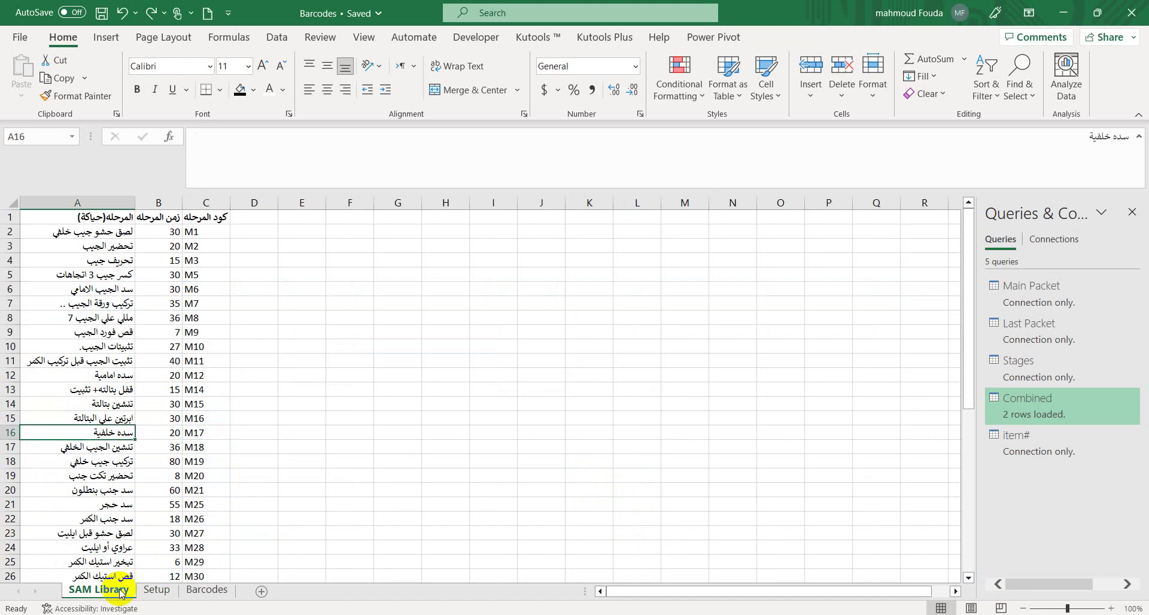
pyautogui.hotkey('ctrl', 'Up')
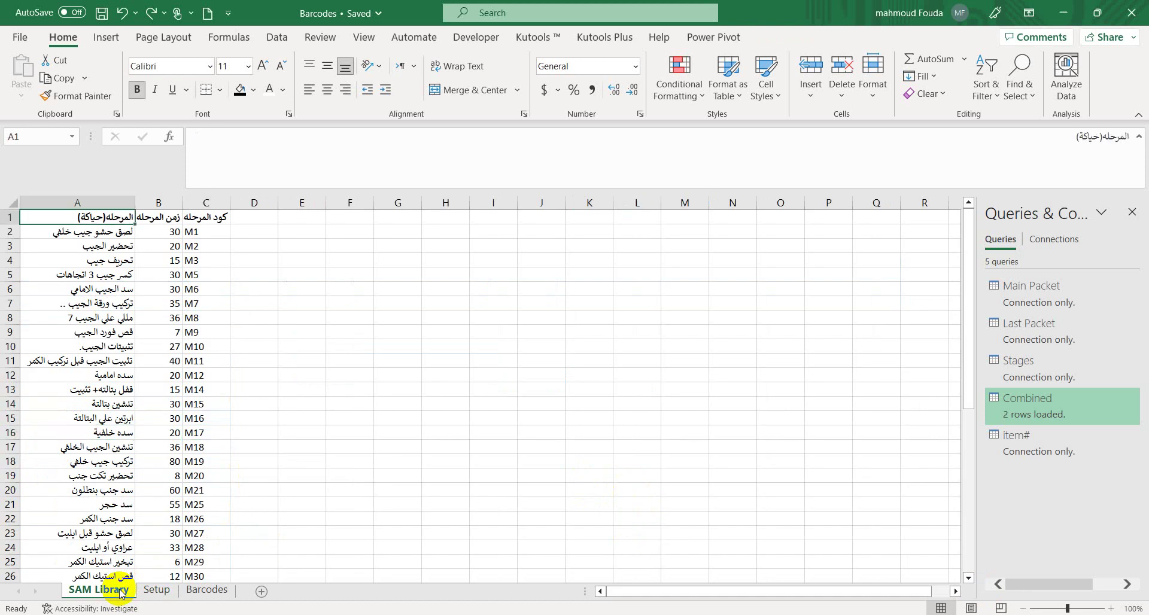
pyautogui.press('Right')
pyautogui.press('Right')
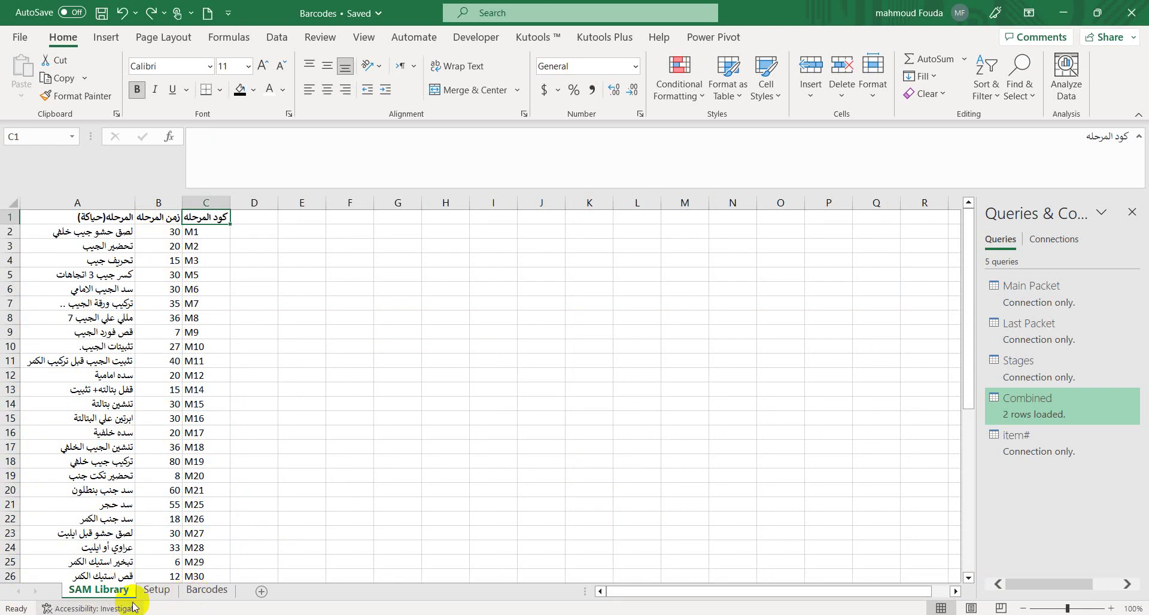
# Step: Check the first stage name, its time 30 and code M1, then scan the stage times to the end
pyautogui.click(105, 260)
pyautogui.click(199, 231)
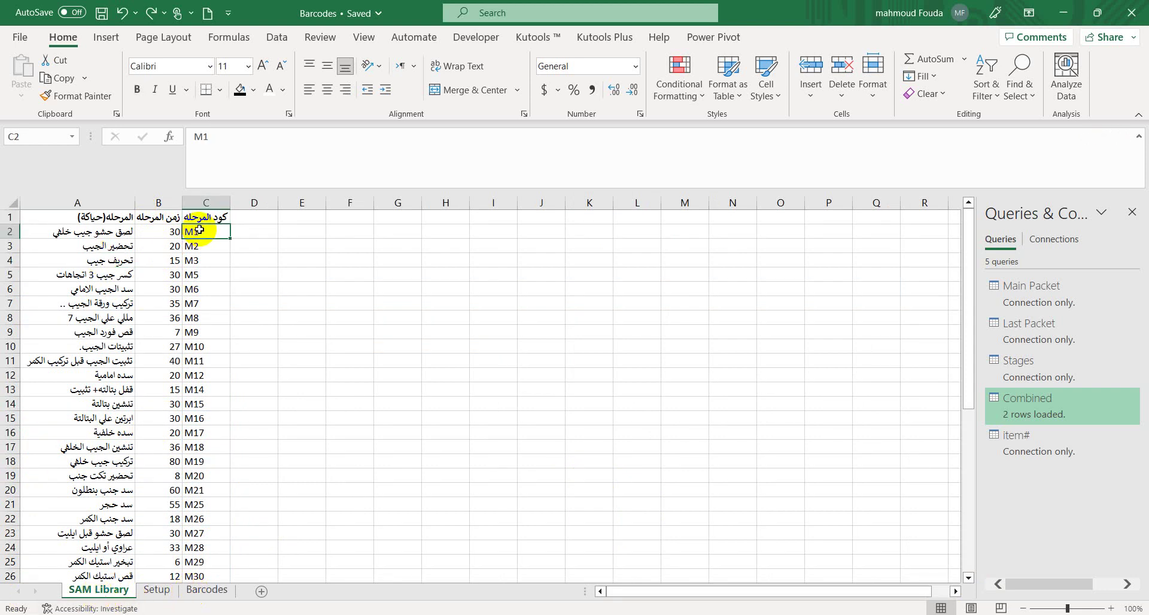
pyautogui.click(113, 231)
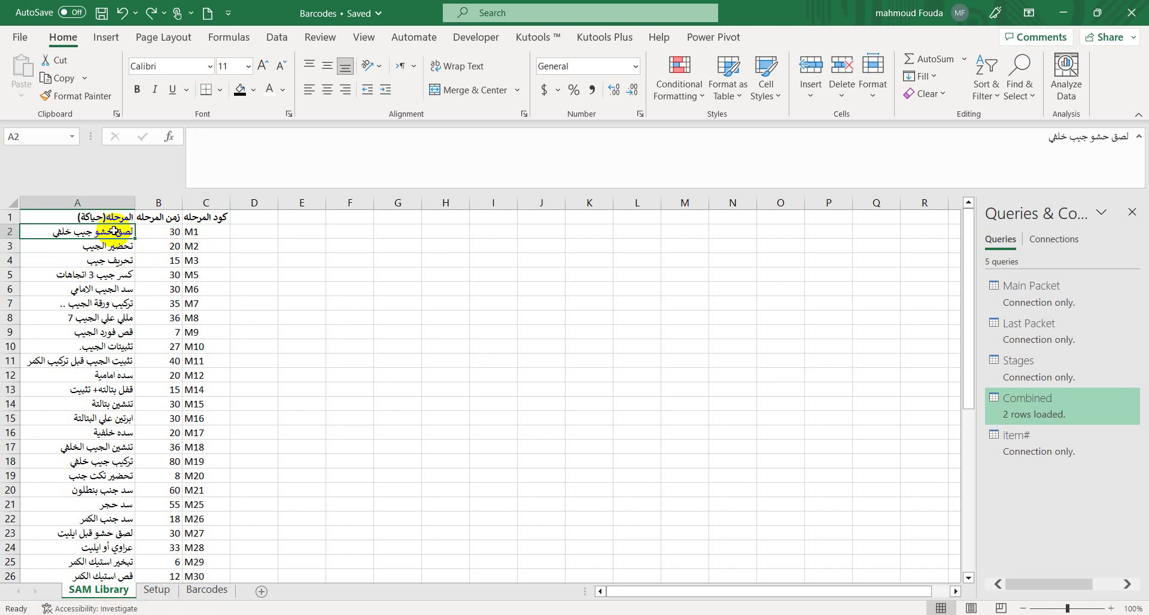
pyautogui.click(224, 235)
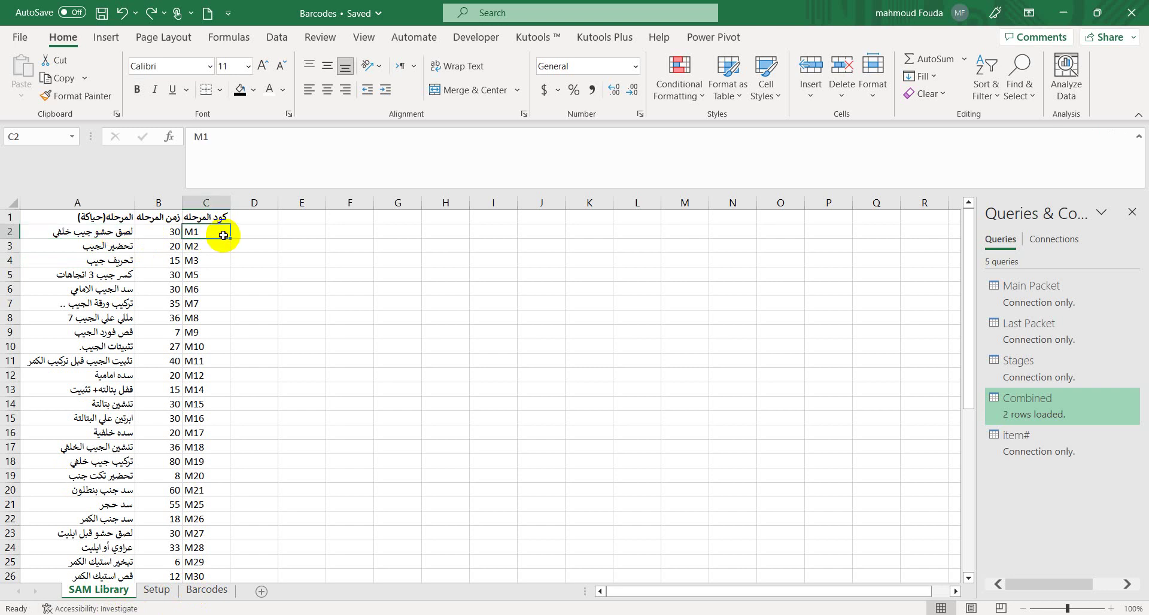
pyautogui.click(165, 232)
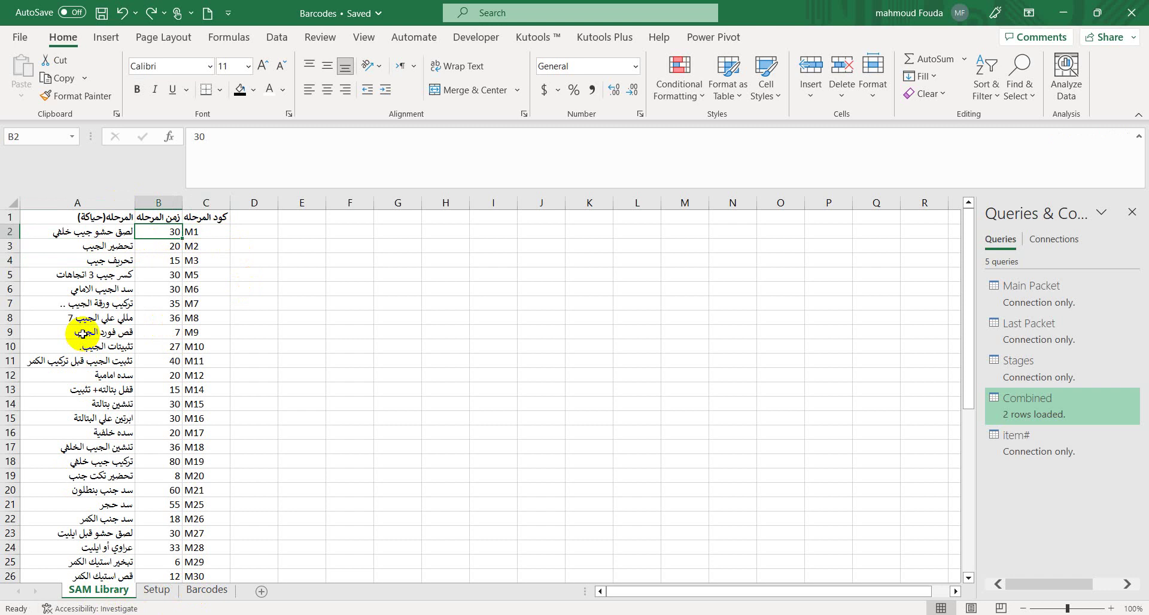
pyautogui.hotkey('ctrl', 'Down')
pyautogui.hotkey('ctrl', 'Up')
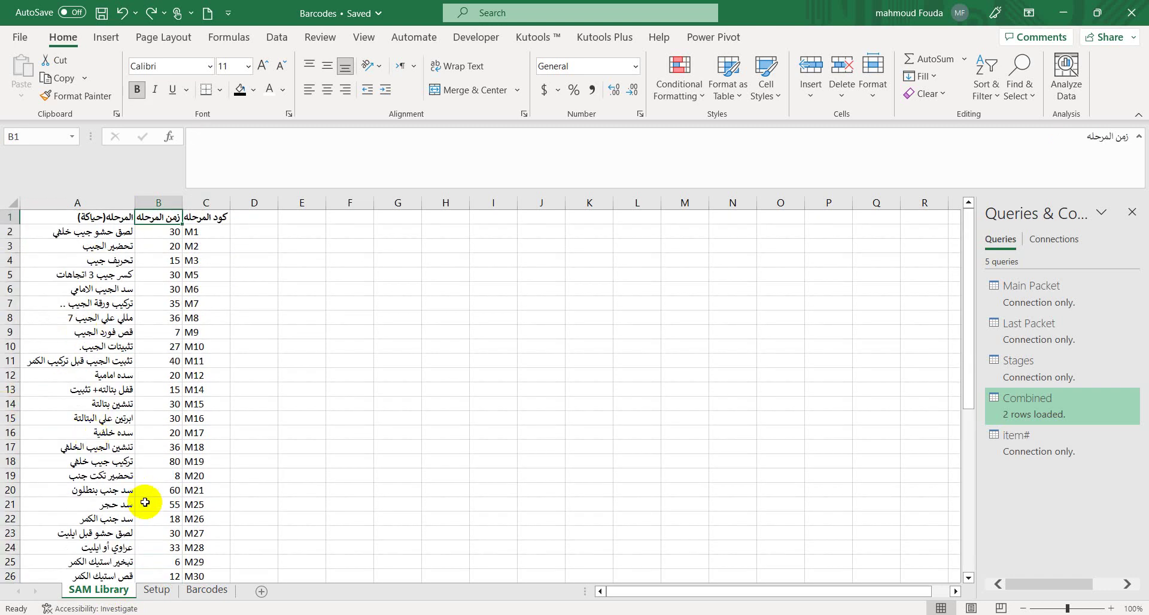
# Step: Return to the Setup sheet and go to the sizes table header in A3
pyautogui.click(157, 590)
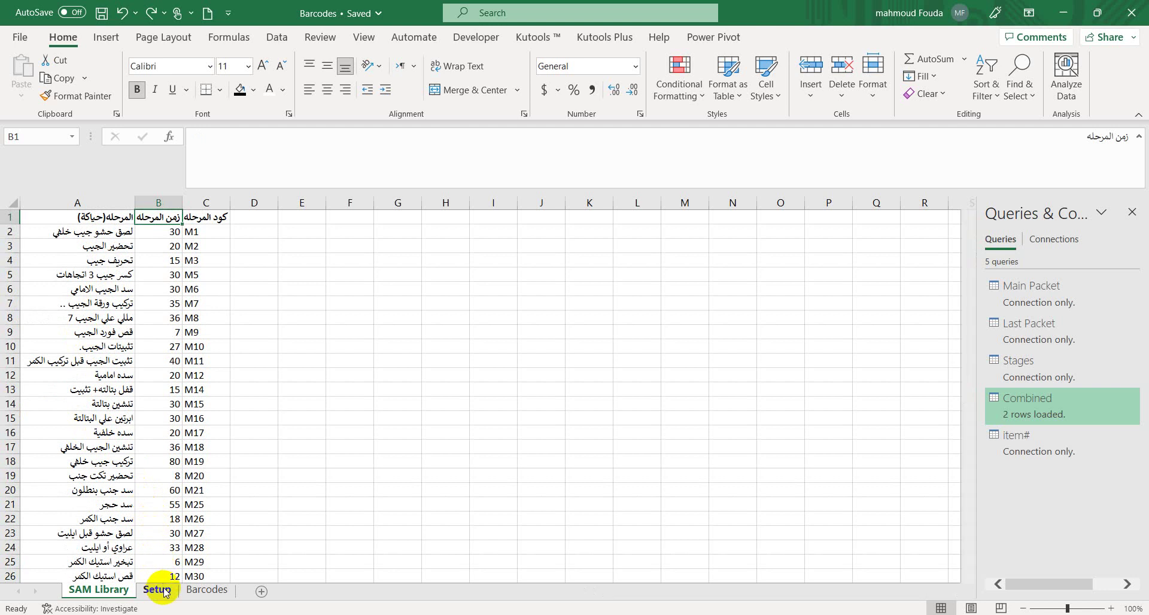
pyautogui.hotkey('ctrl', 'Left')
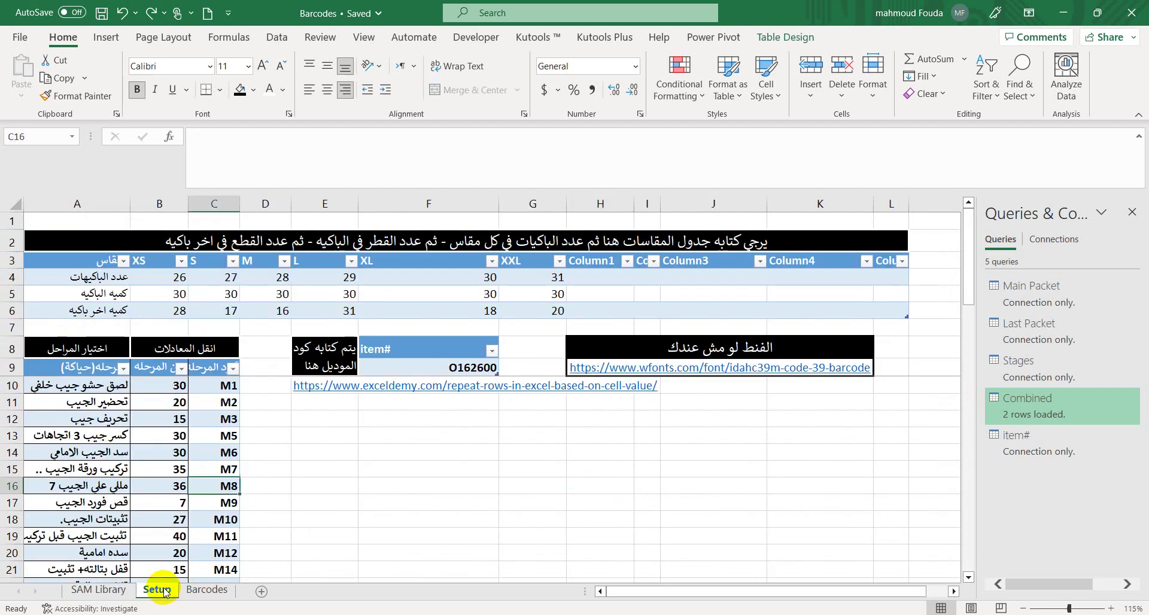
pyautogui.hotkey('ctrl', 'Left')
pyautogui.hotkey('ctrl', 'Up')
pyautogui.hotkey('ctrl', 'Up')
pyautogui.press('Up')
pyautogui.press('Up')
pyautogui.press('Up')
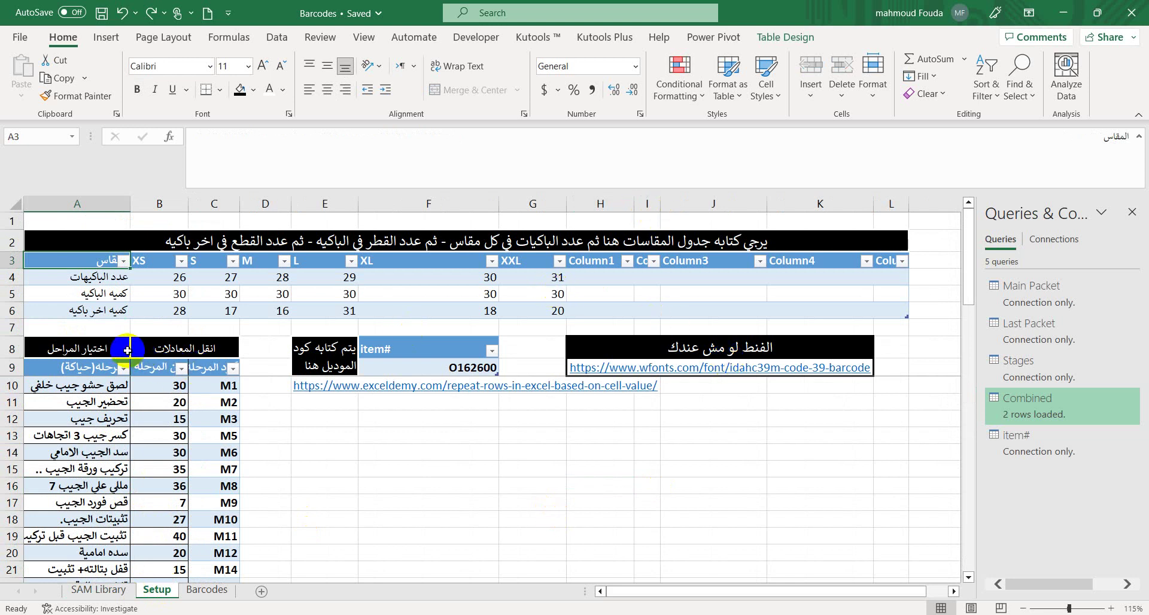
# Step: Compare B10's VLOOKUP formula with the SAM Library source, then select the first stage in A10
pyautogui.click(155, 386)
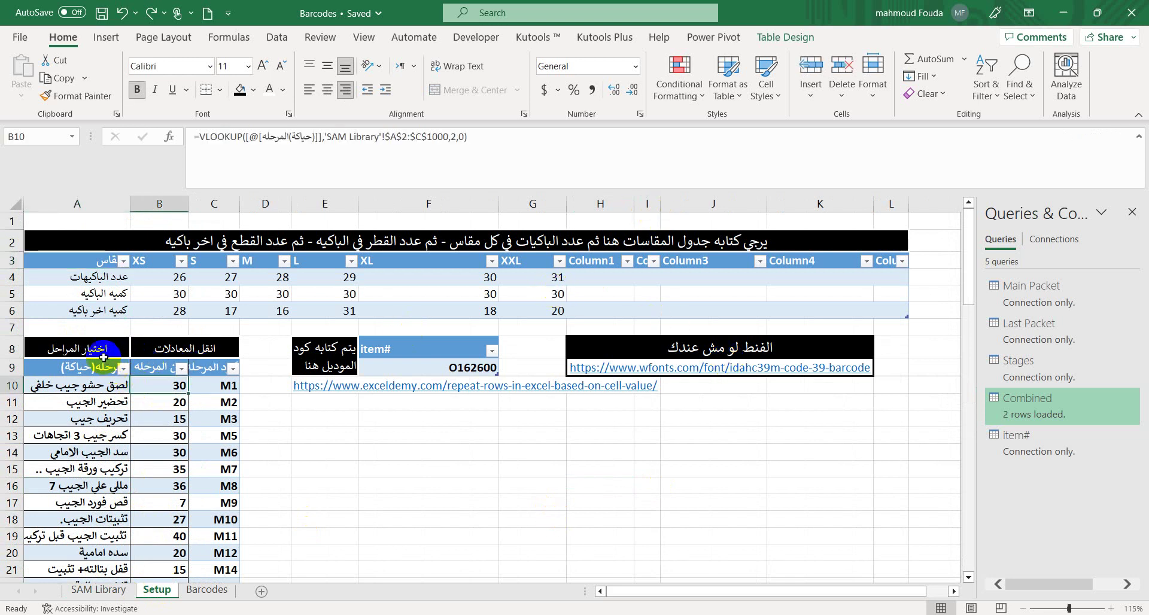
pyautogui.click(98, 590)
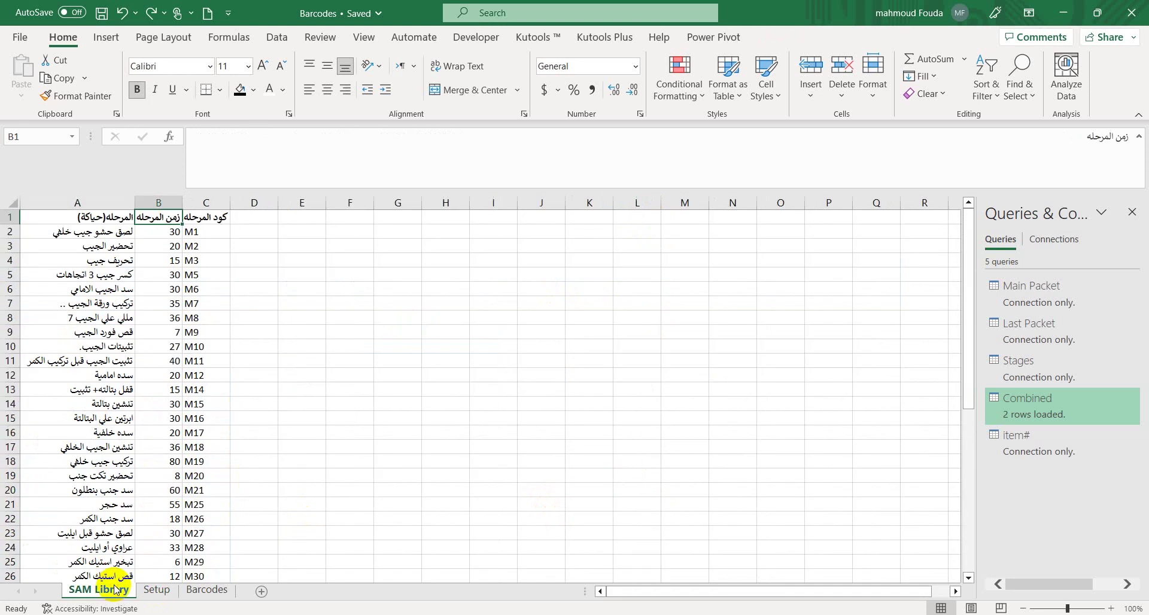
pyautogui.click(150, 589)
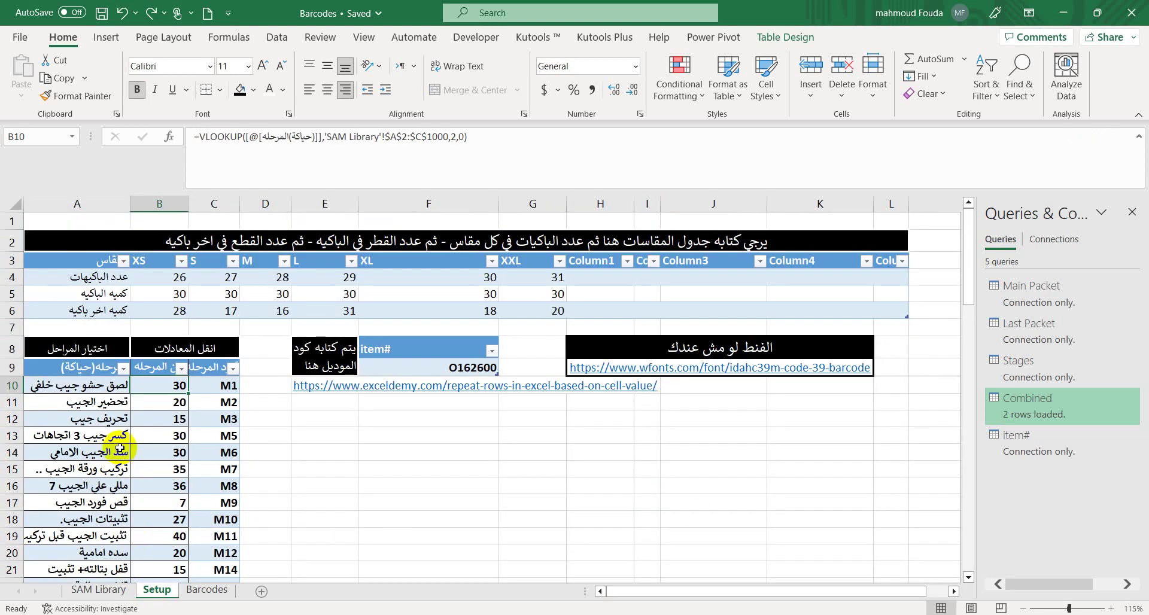
pyautogui.click(88, 384)
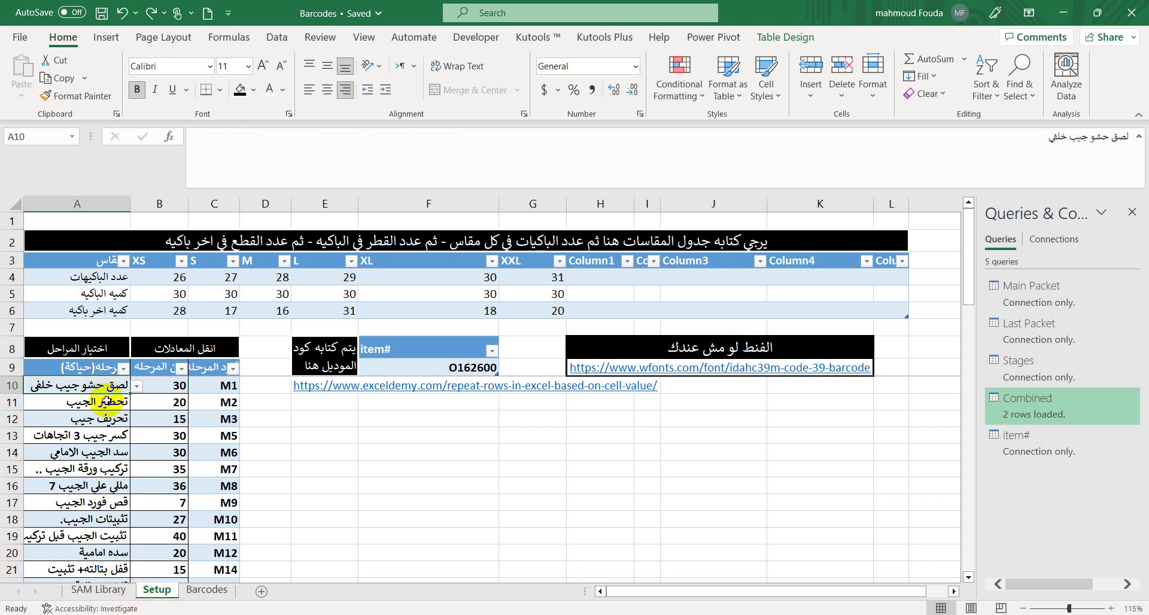
# Step: Clear the stage choices below row 10 in column A
pyautogui.click(105, 402)
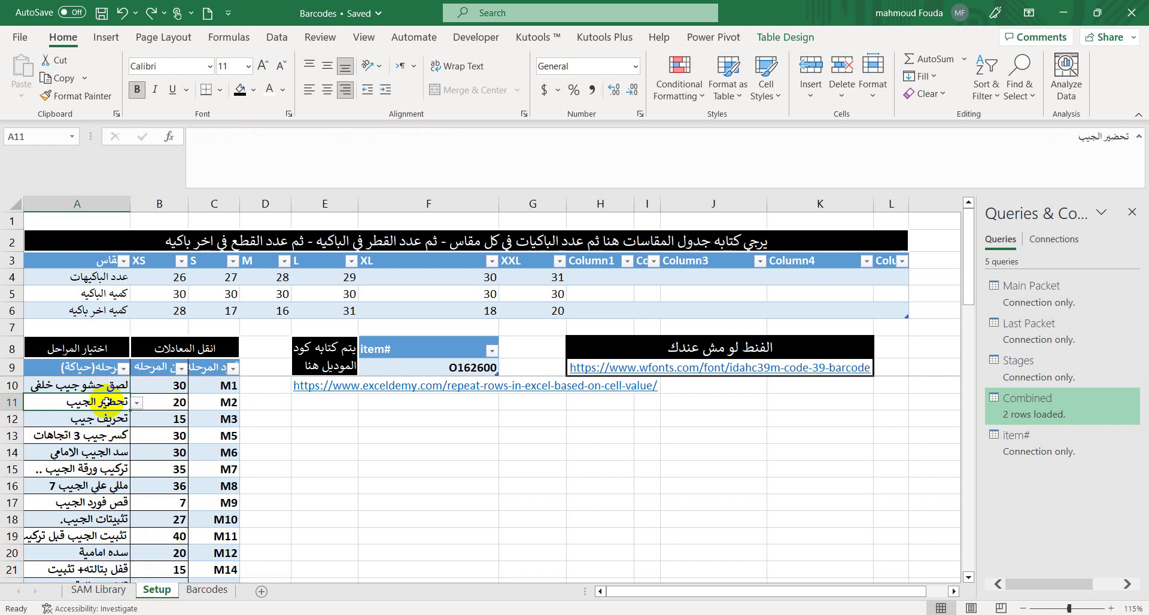
pyautogui.moveTo(105, 401); pyautogui.dragTo(106, 419)
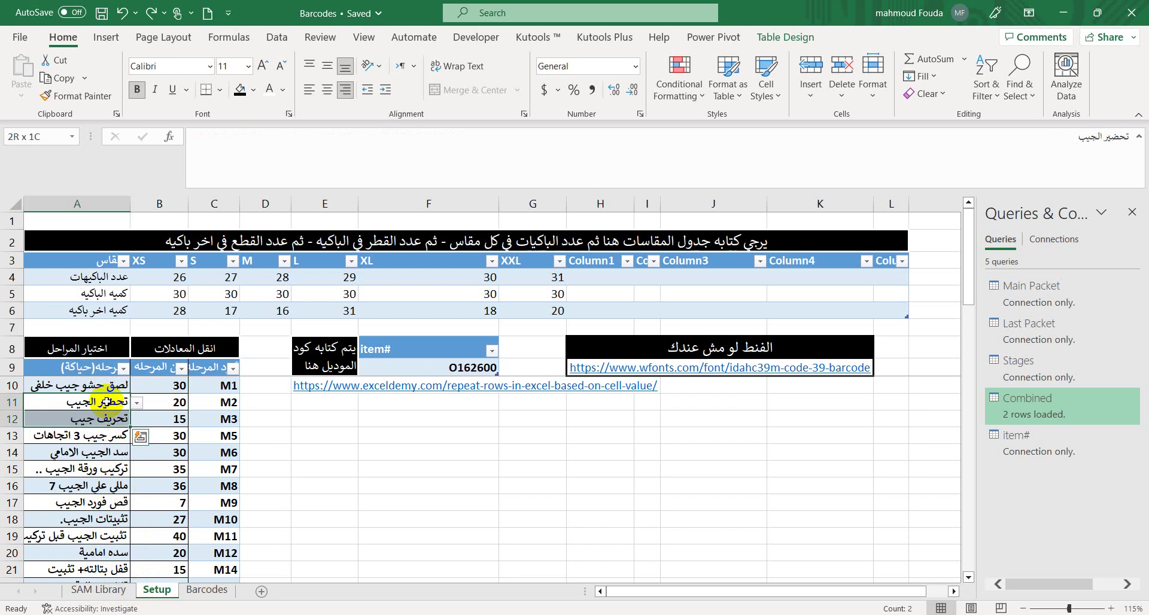
pyautogui.hotkey('ctrl', 'shift', 'Down')
pyautogui.press('Delete')
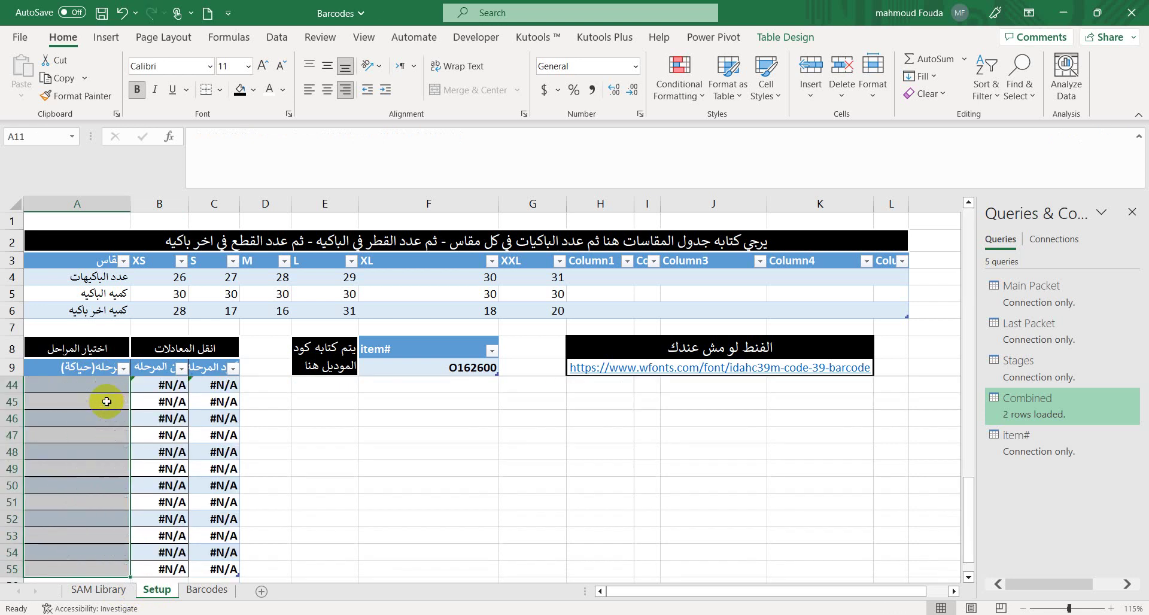
pyautogui.scroll(11, 106, 402)
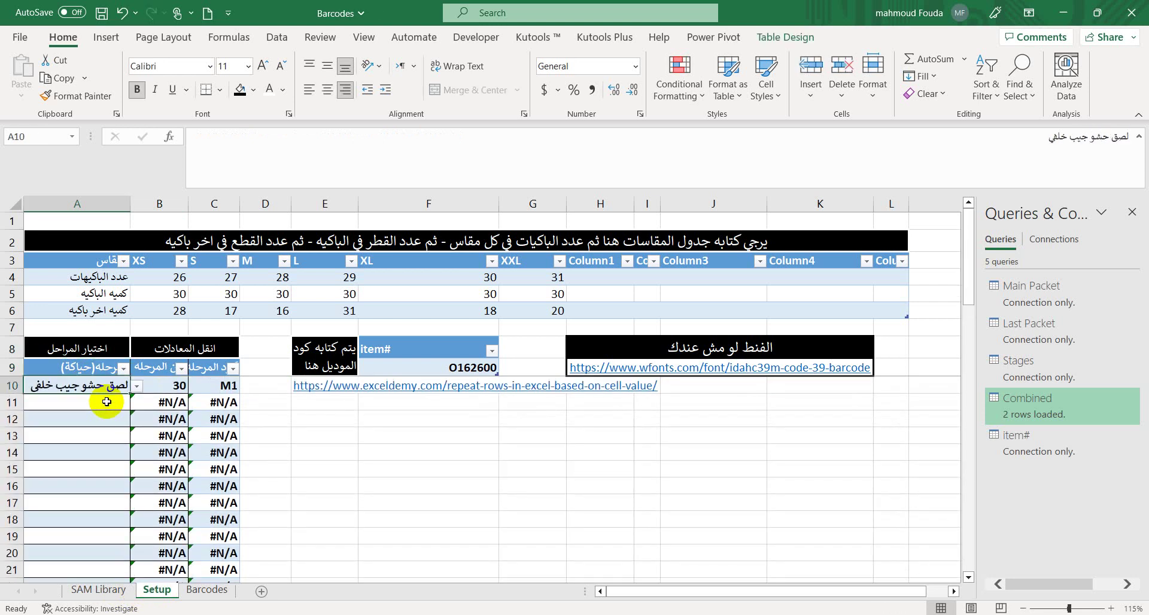
# Step: Pick the second stage for A11 and the third stage for A12 from the dropdown lists
pyautogui.click(107, 401)
pyautogui.hotkey('alt', 'Down')
pyautogui.press('Down')
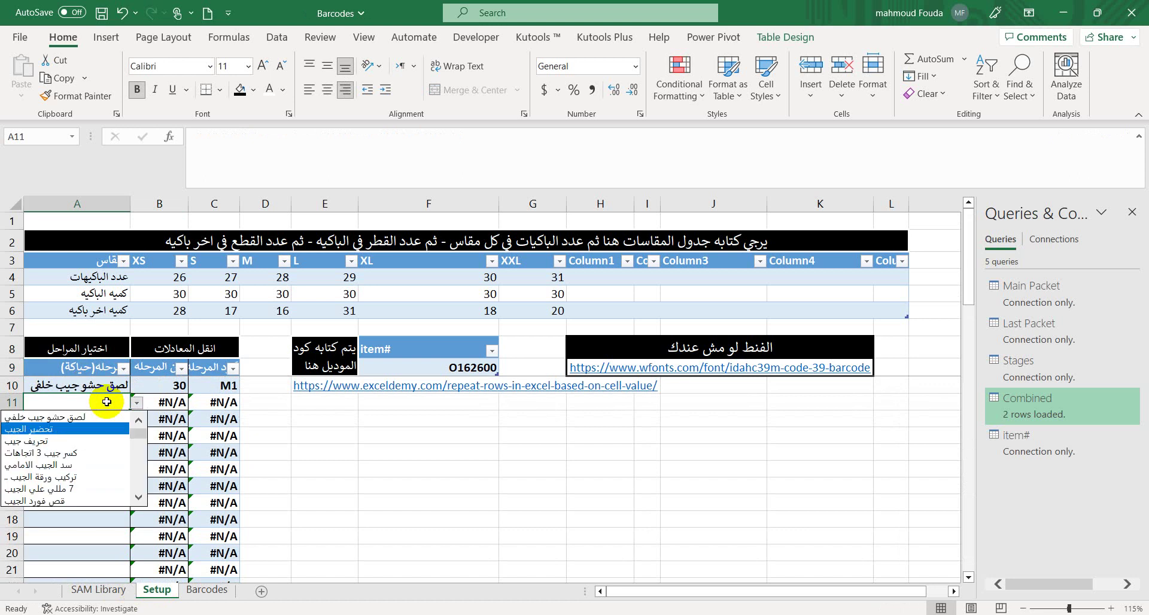
pyautogui.press('Return')
pyautogui.press('Return')
pyautogui.hotkey('alt', 'Down')
pyautogui.press('Down')
pyautogui.press('Down')
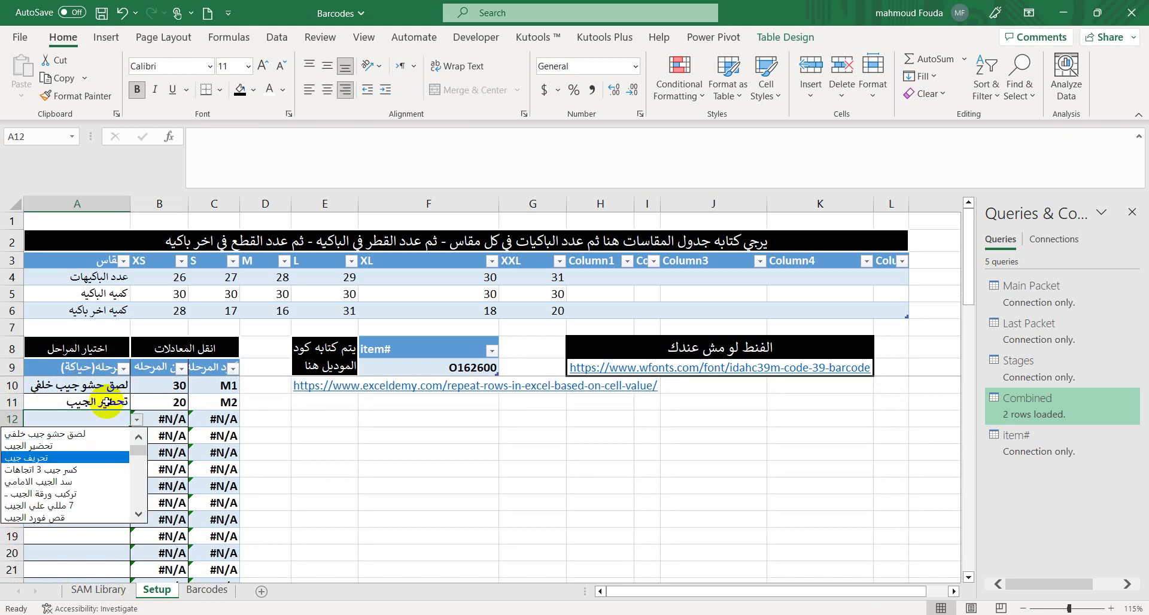
pyautogui.press('Return')
pyautogui.press('Return')
pyautogui.press('Tab')
# Step: Choose a stage for A13 and check its looked-up time and code
pyautogui.press('Up')
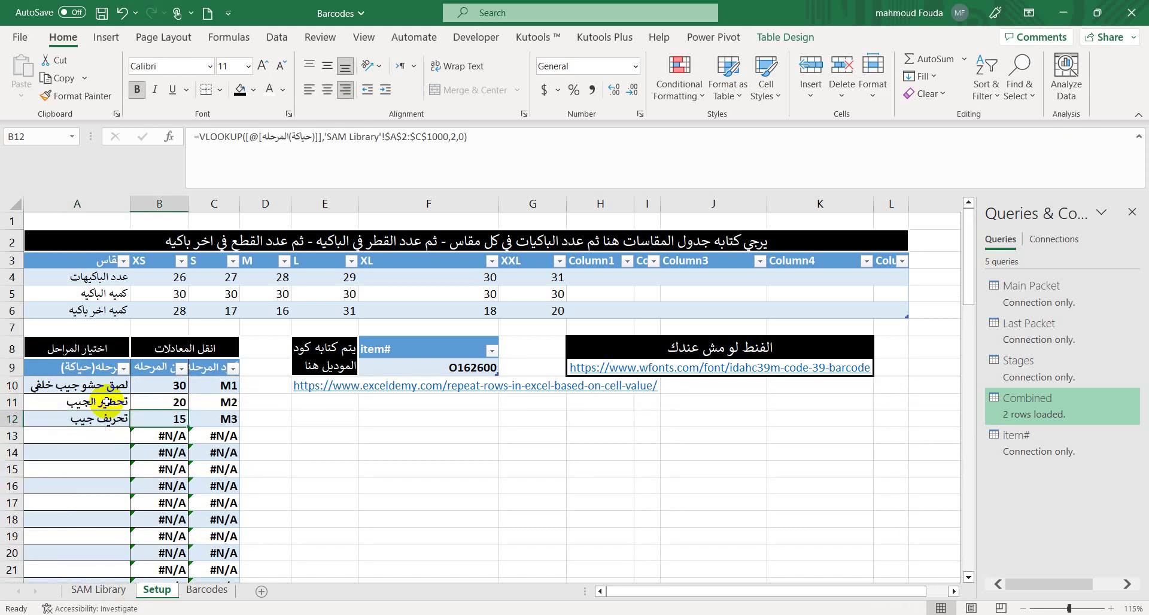
pyautogui.press('Down')
pyautogui.press('Left')
pyautogui.hotkey('alt', 'Down')
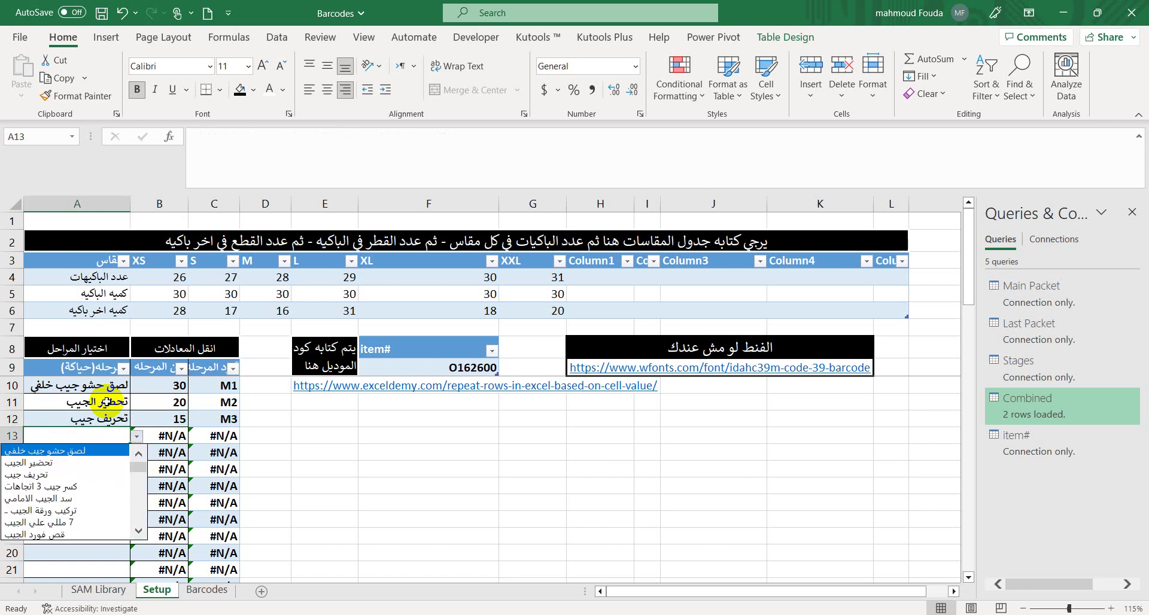
pyautogui.press('Down')
pyautogui.press('Down')
# Step: Change the A13 stage to قص فورد الجيب
pyautogui.press('Down')
pyautogui.press('Return')
pyautogui.press('Right')
pyautogui.press('Right')
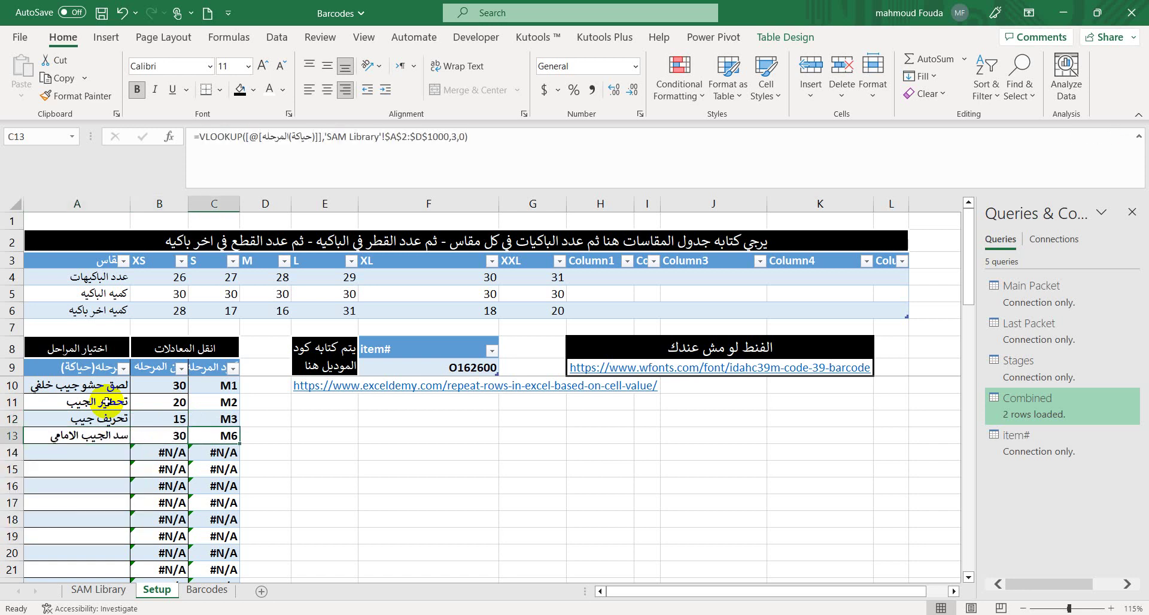
pyautogui.press('Left')
pyautogui.press('Right')
pyautogui.press('Left')
pyautogui.press('Left')
pyautogui.hotkey('alt', 'Down')
pyautogui.press('Down')
pyautogui.press('Down')
pyautogui.press('Down')
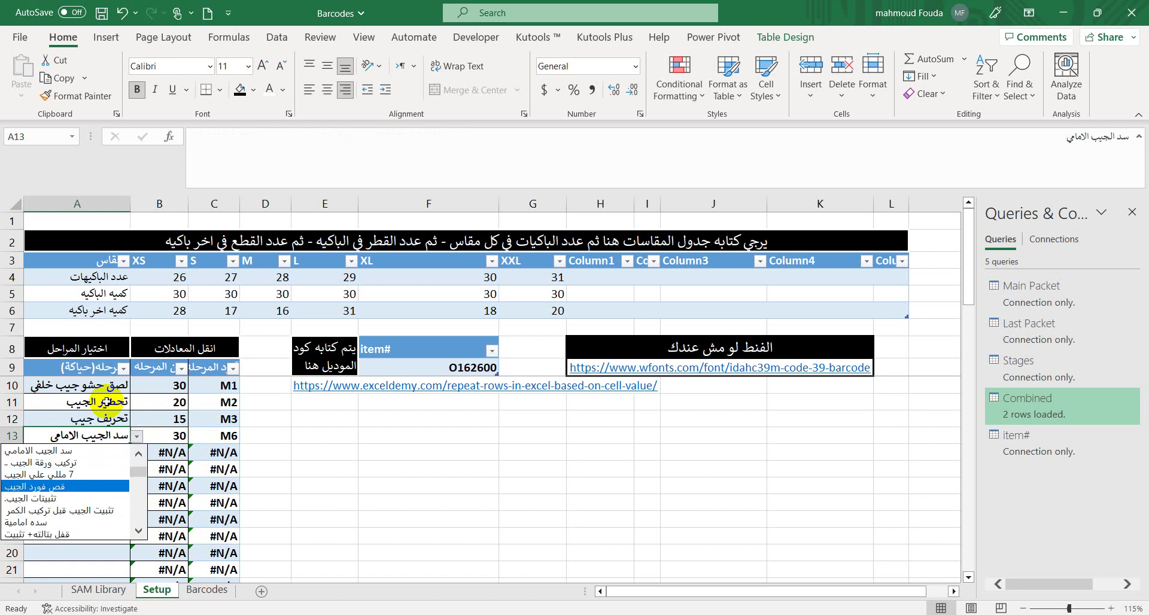
pyautogui.press('Return')
pyautogui.press('Right')
pyautogui.press('Right')
pyautogui.press('Left')
pyautogui.press('Up')
pyautogui.press('Up')
pyautogui.press('Up')
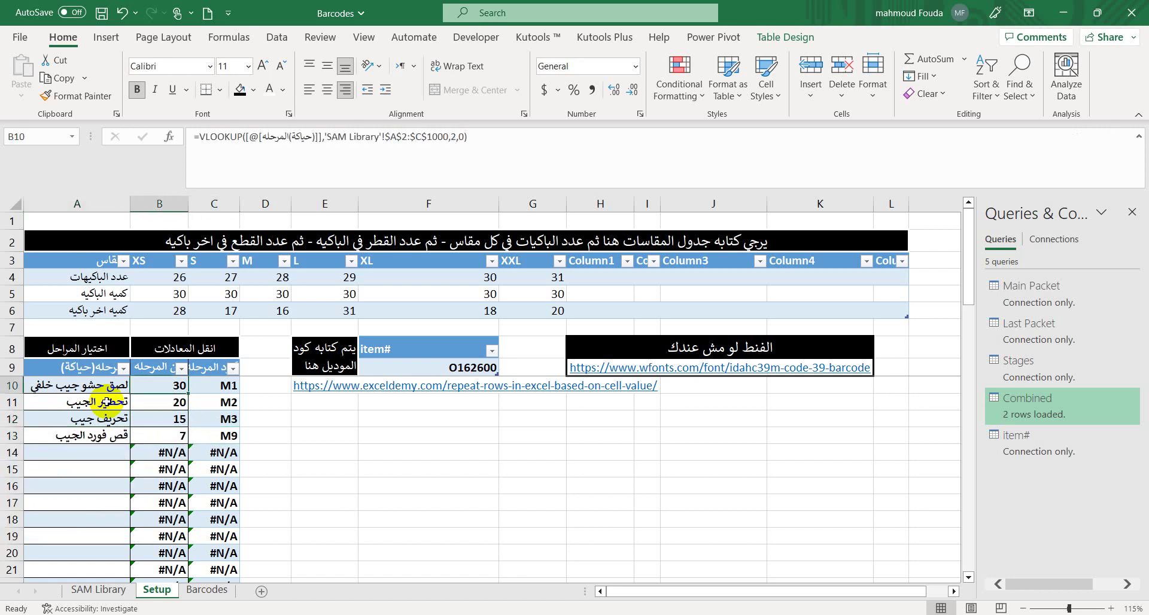
pyautogui.press('Right')
pyautogui.press('Left')
# Step: Delete the unused #N/A rows below row 13 from the stages table
pyautogui.hotkey('ctrl', 'Down')
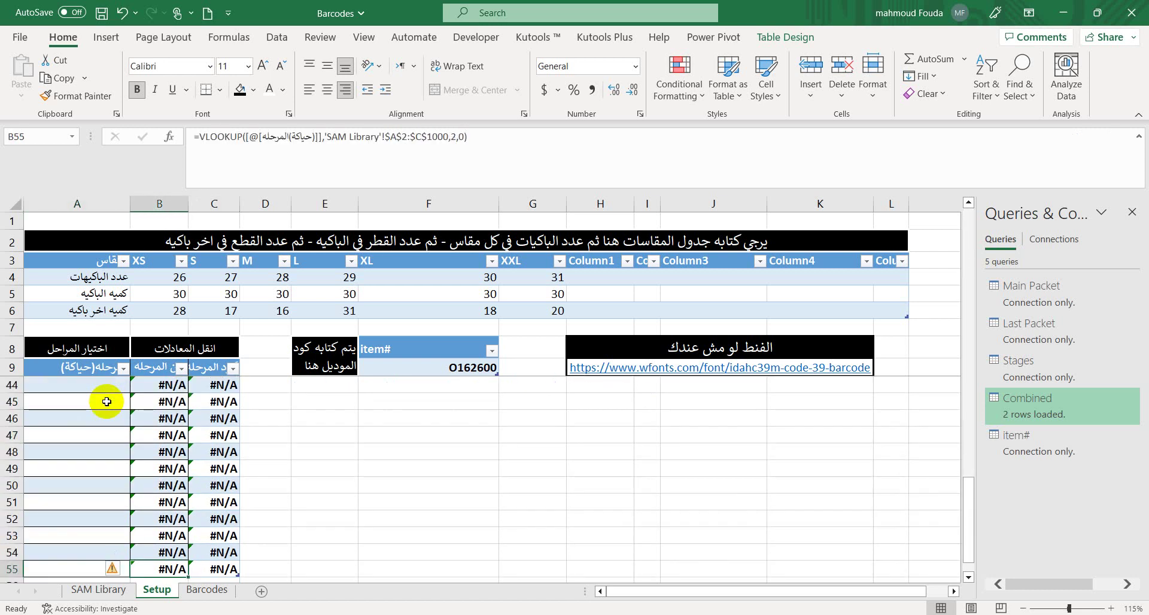
pyautogui.hotkey('ctrl', 'Up')
pyautogui.press('Down')
pyautogui.press('Down')
pyautogui.press('Down')
pyautogui.press('Down')
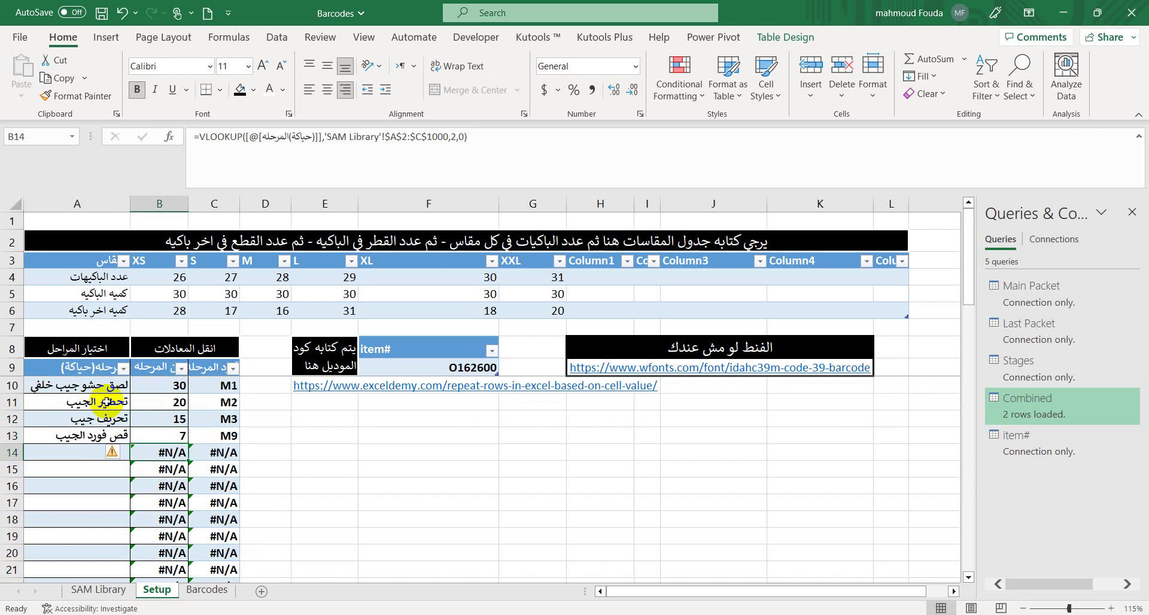
pyautogui.hotkey('shift', 'Right')
pyautogui.hotkey('ctrl', 'shift', 'Down')
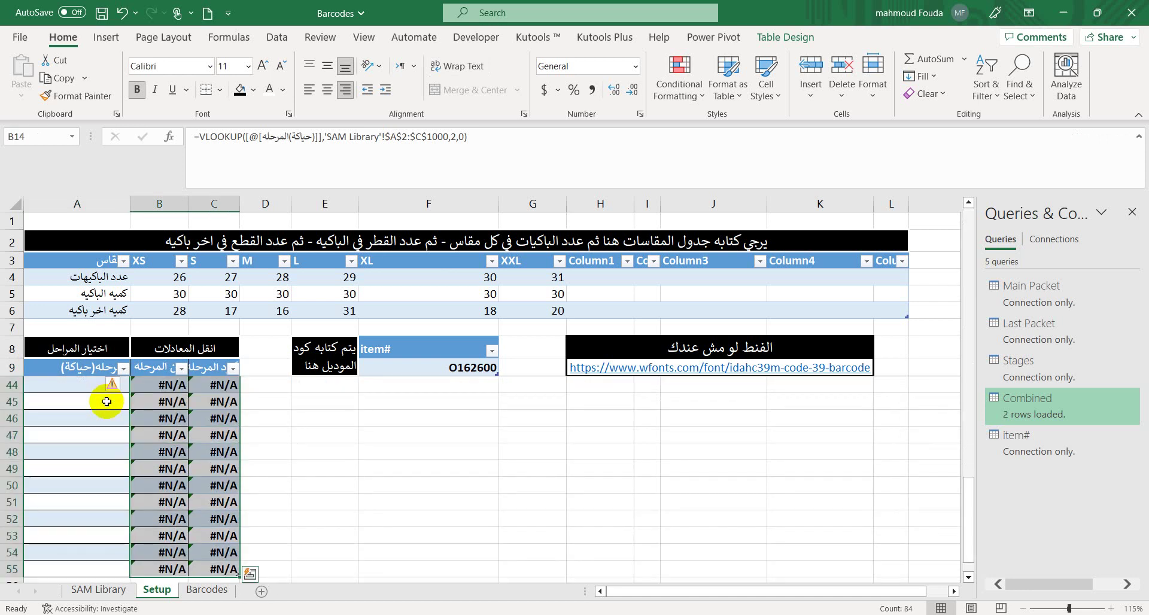
pyautogui.hotkey('ctrl', 'BackSpace')
pyautogui.hotkey('ctrl', '-')
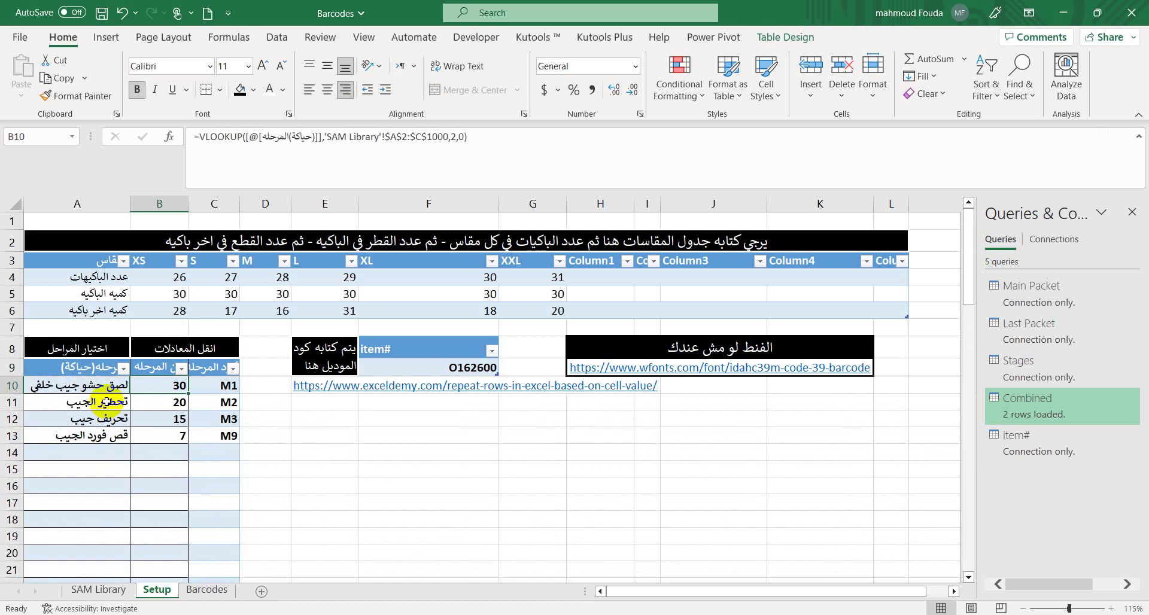
# Step: Undo the stage entries below row 11, then redo them to restore the list
pyautogui.press('Left')
pyautogui.press('Down')
pyautogui.press('Down')
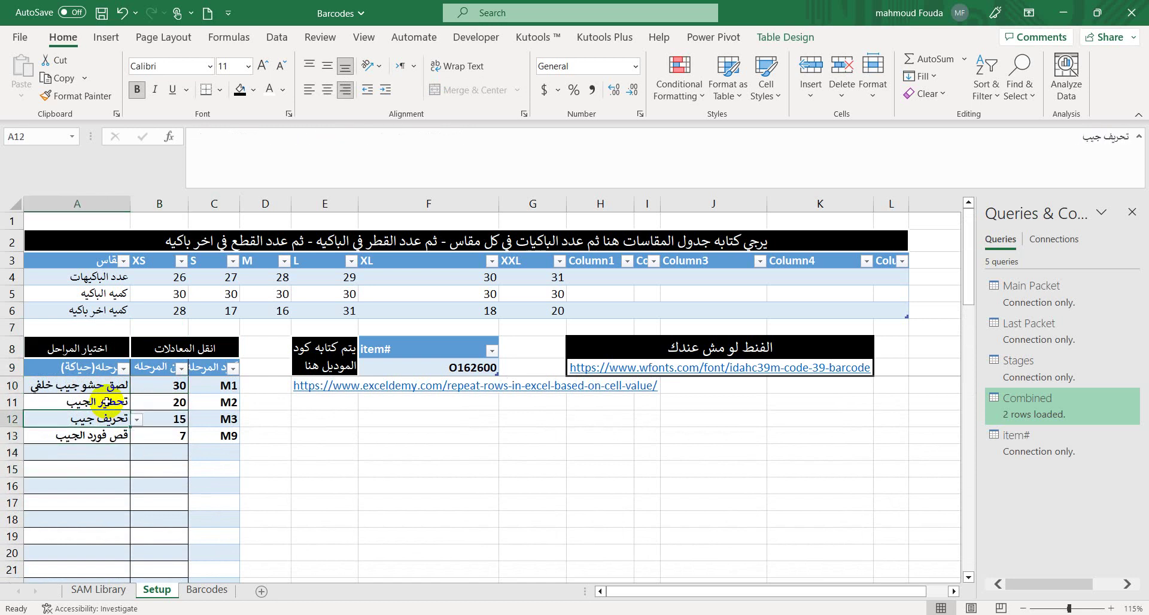
pyautogui.hotkey('ctrl', 'z')
pyautogui.hotkey('ctrl', 'z')
pyautogui.hotkey('ctrl', 'z')
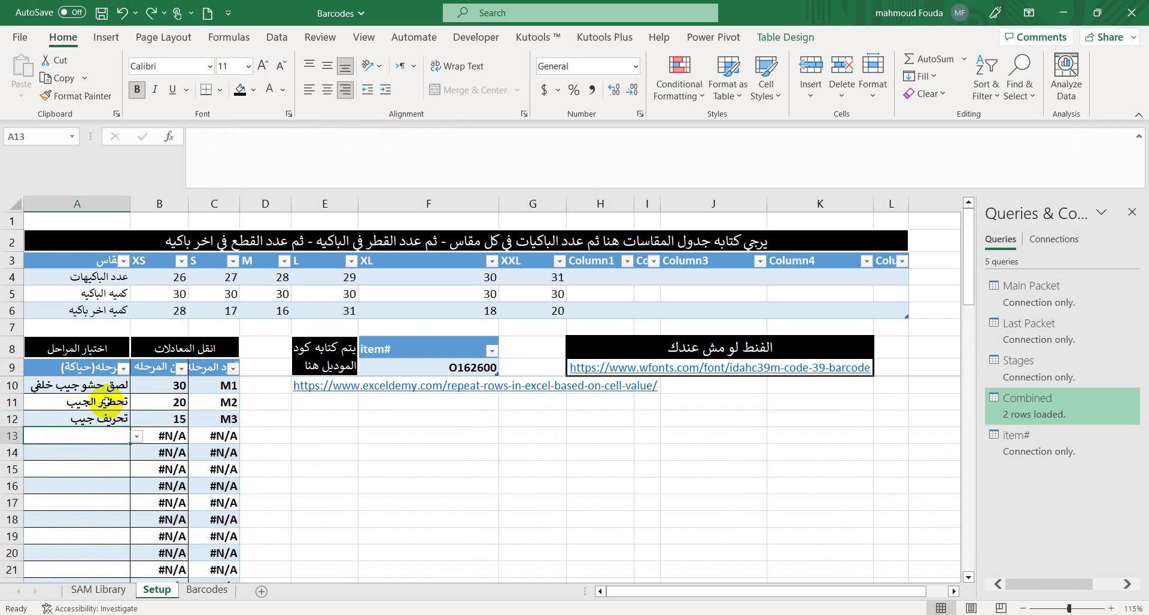
pyautogui.hotkey('ctrl', 'z')
pyautogui.hotkey('ctrl', 'y')
pyautogui.hotkey('ctrl', 'y')
# Step: Copy the looked-up times and codes in B10:C21, then cancel the copy
pyautogui.press('Right')
pyautogui.press('Up')
pyautogui.press('Up')
pyautogui.hotkey('ctrl', 'shift', 'Down')
pyautogui.hotkey('shift', 'Right')
pyautogui.hotkey('ctrl', 'c')
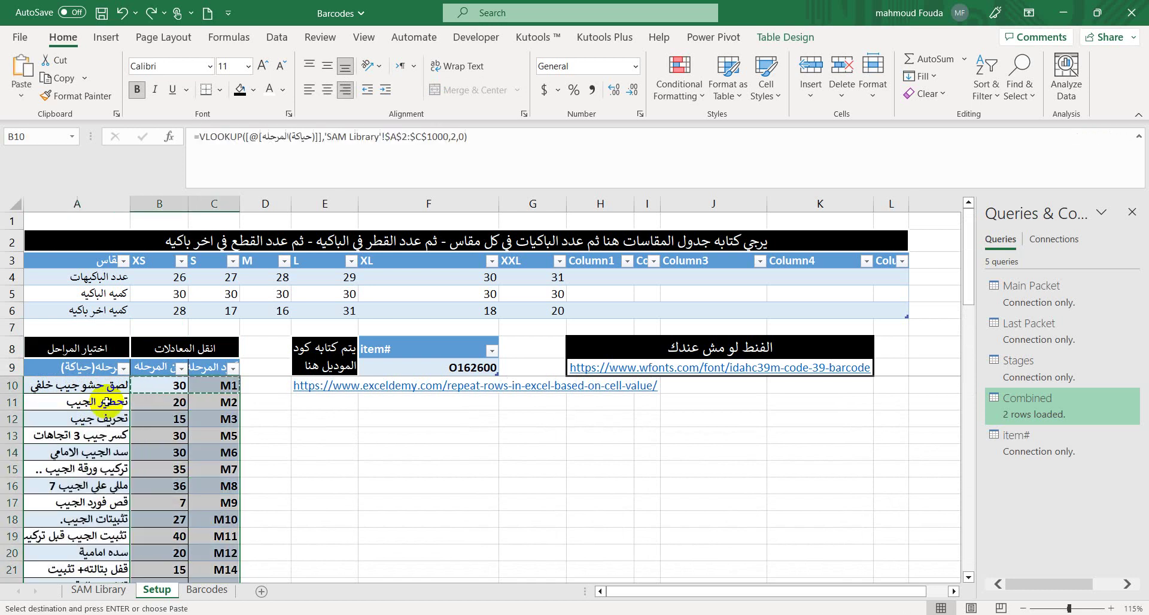
pyautogui.press('Escape')
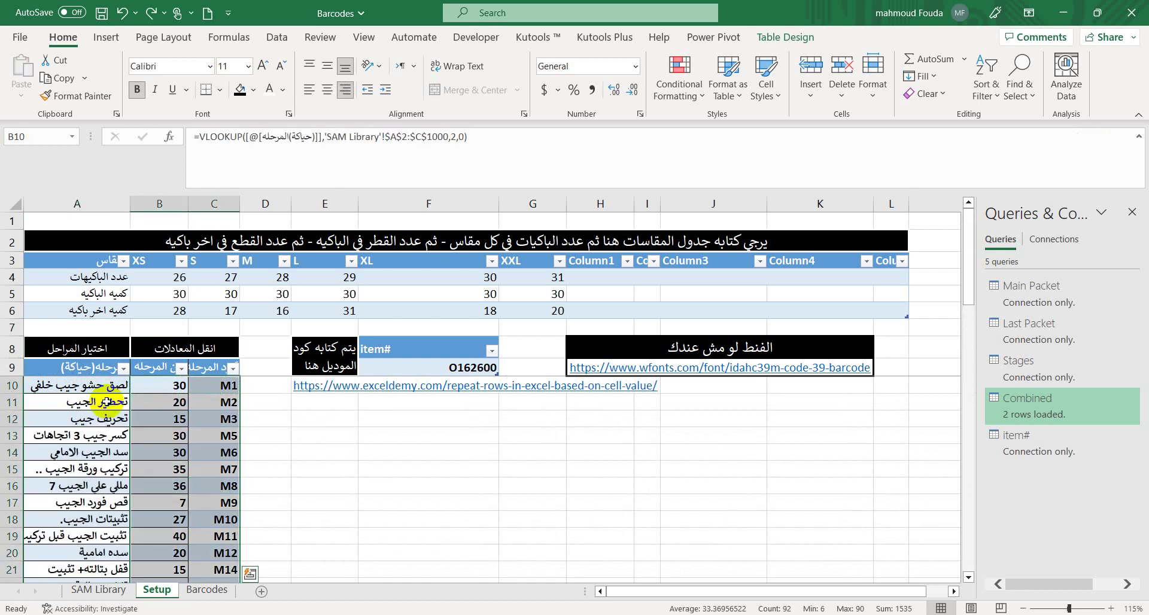
# Step: Clear the XXL header and its counts in column G of the sizes table
pyautogui.press('Up')
pyautogui.press('Up')
pyautogui.press('Up')
pyautogui.press('Up')
pyautogui.press('Up')
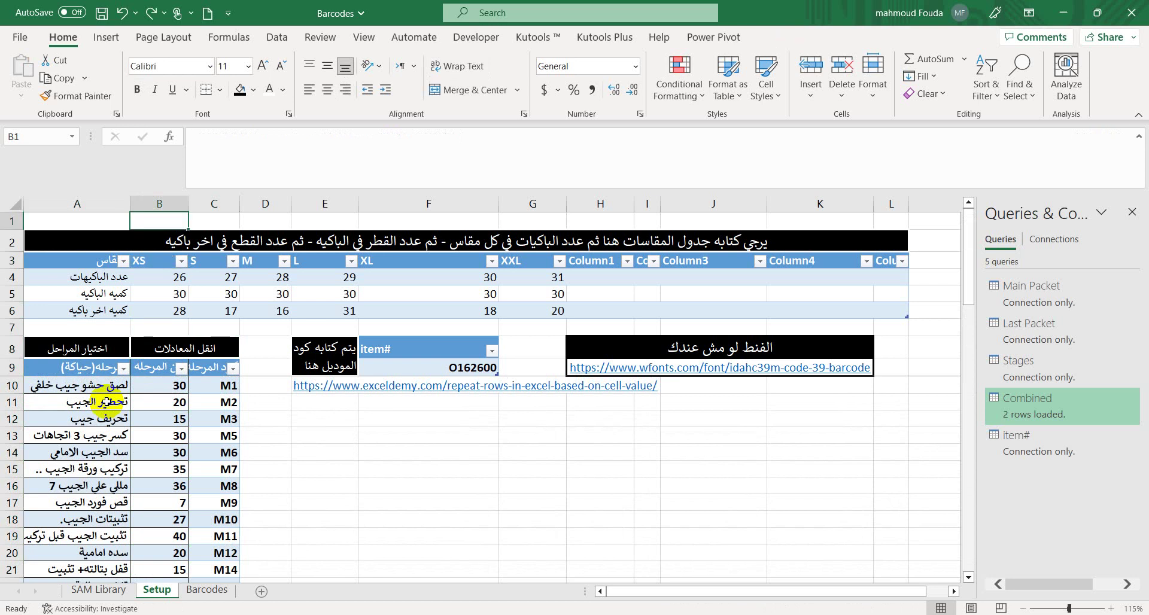
pyautogui.press('Up')
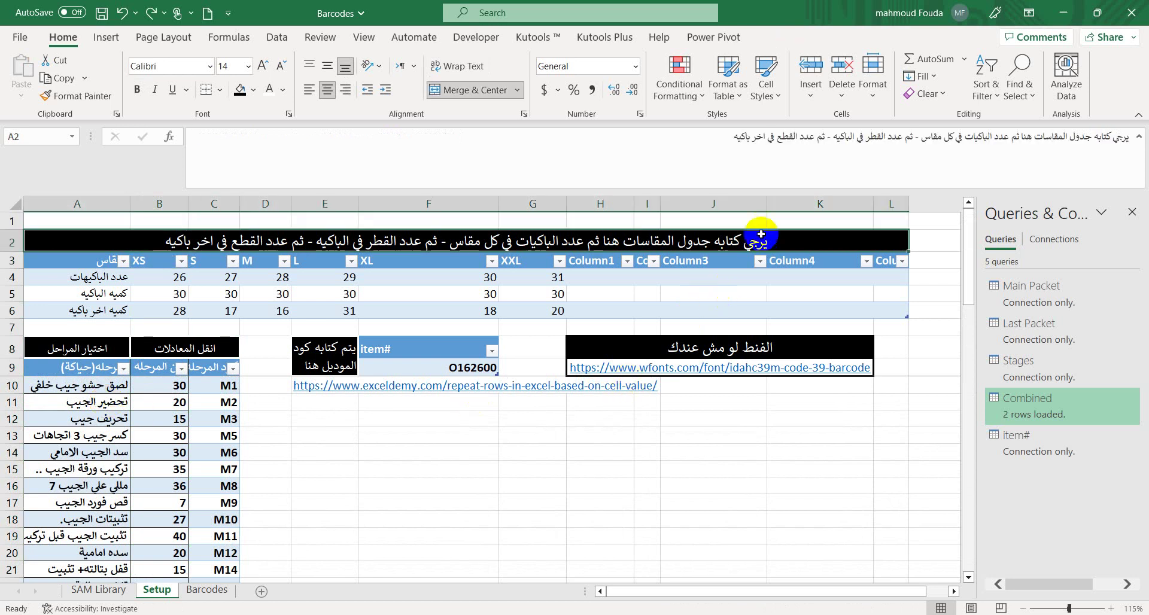
pyautogui.click(644, 245)
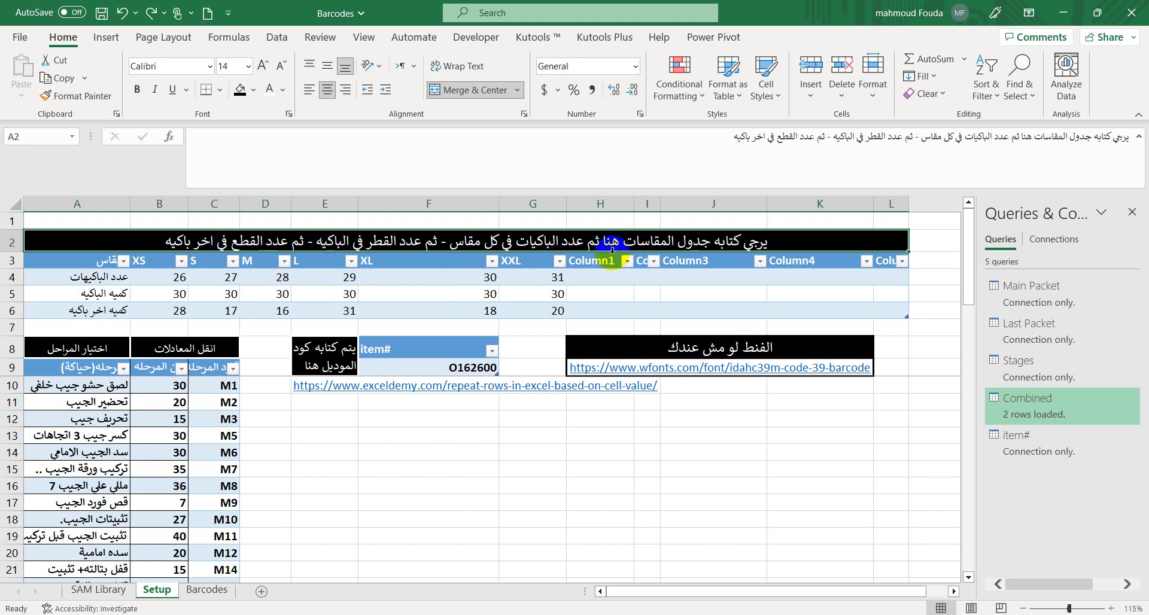
pyautogui.click(594, 259)
pyautogui.press('Left')
pyautogui.press('Left')
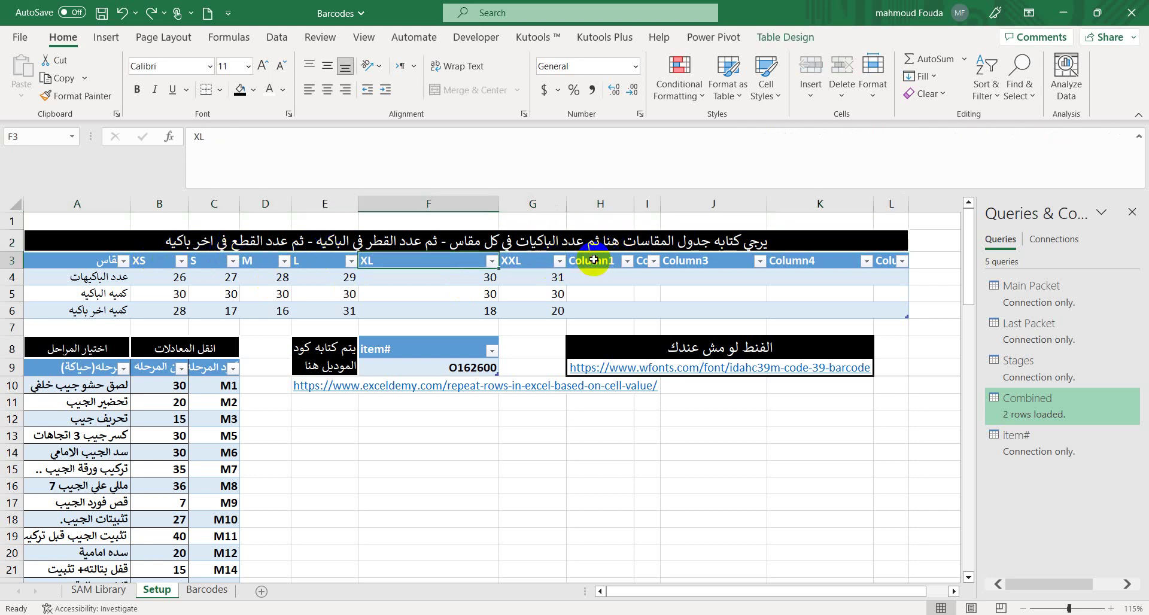
pyautogui.press('Right')
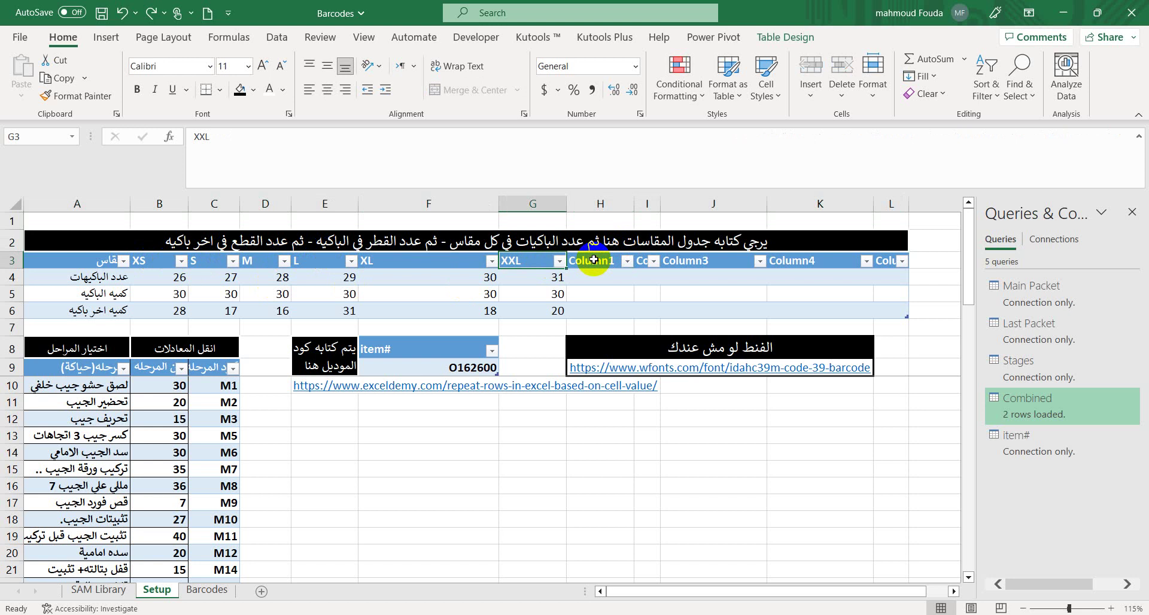
pyautogui.hotkey('ctrl', 'space')
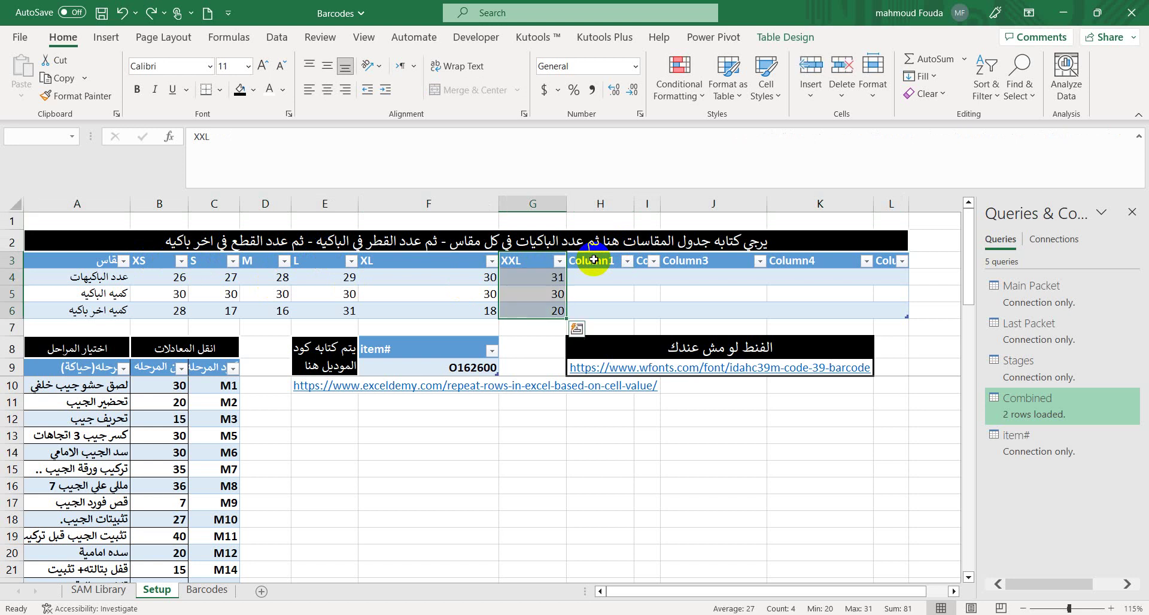
pyautogui.press('Delete')
pyautogui.click(593, 259)
pyautogui.press('Left')
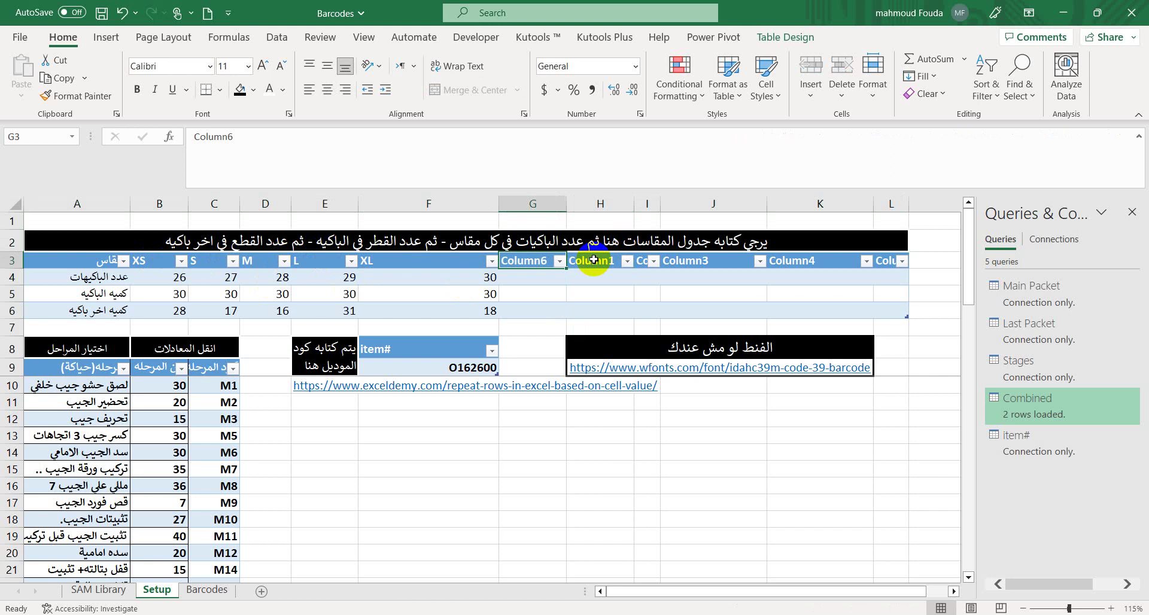
pyautogui.press('Up')
pyautogui.press('Down')
pyautogui.write('XX')
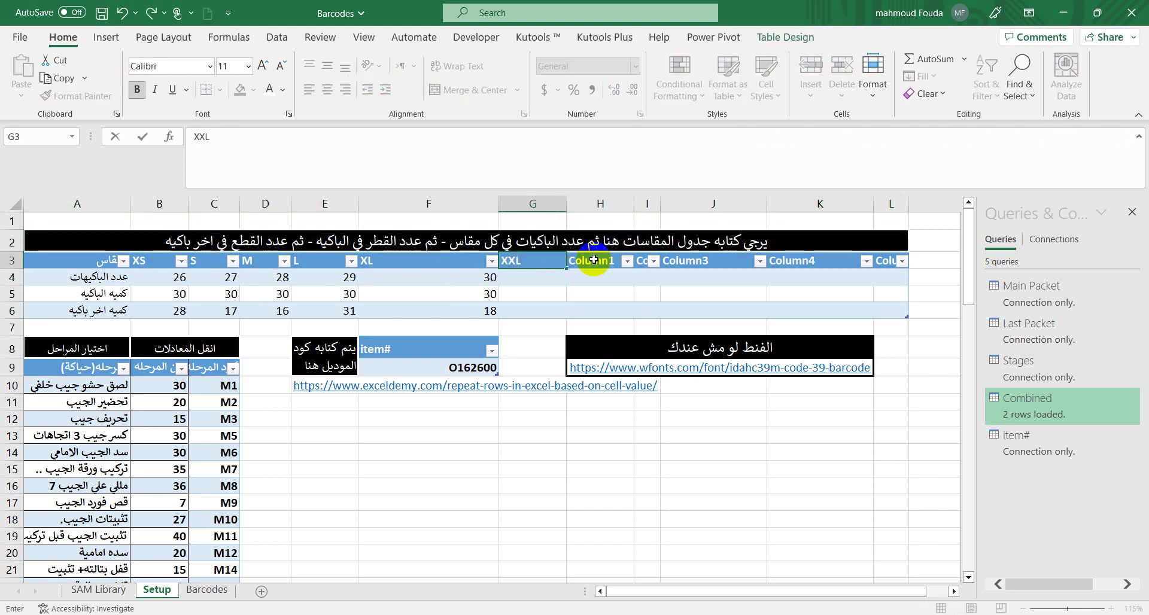
pyautogui.press('Tab')
pyautogui.write('XXX')
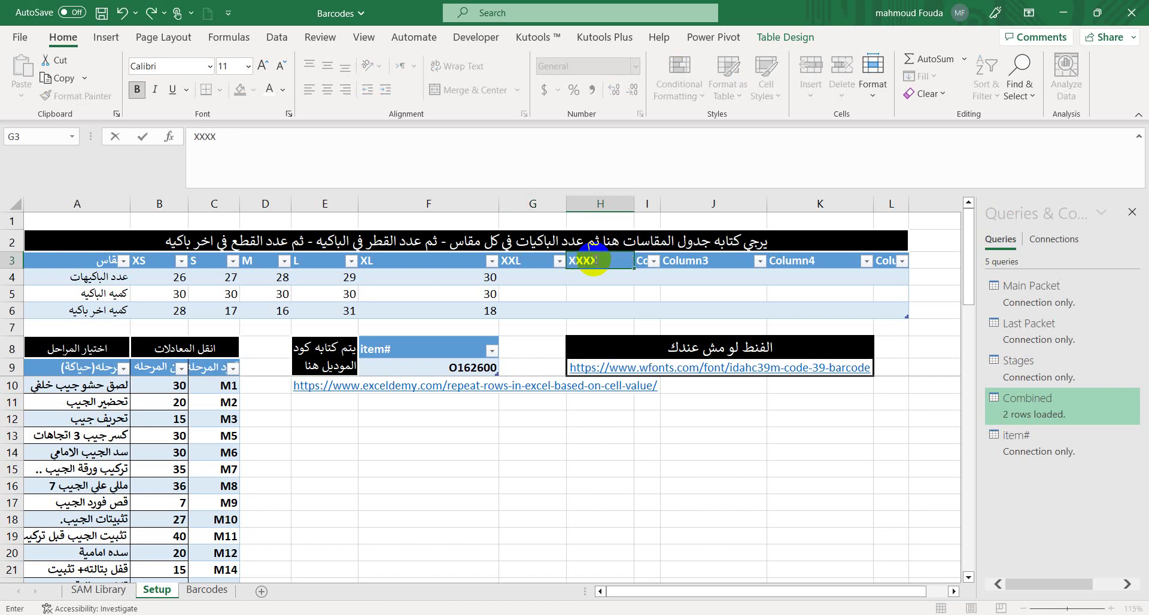
pyautogui.press('Return')
pyautogui.press('Left')
pyautogui.hotkey('shift', 'Down')
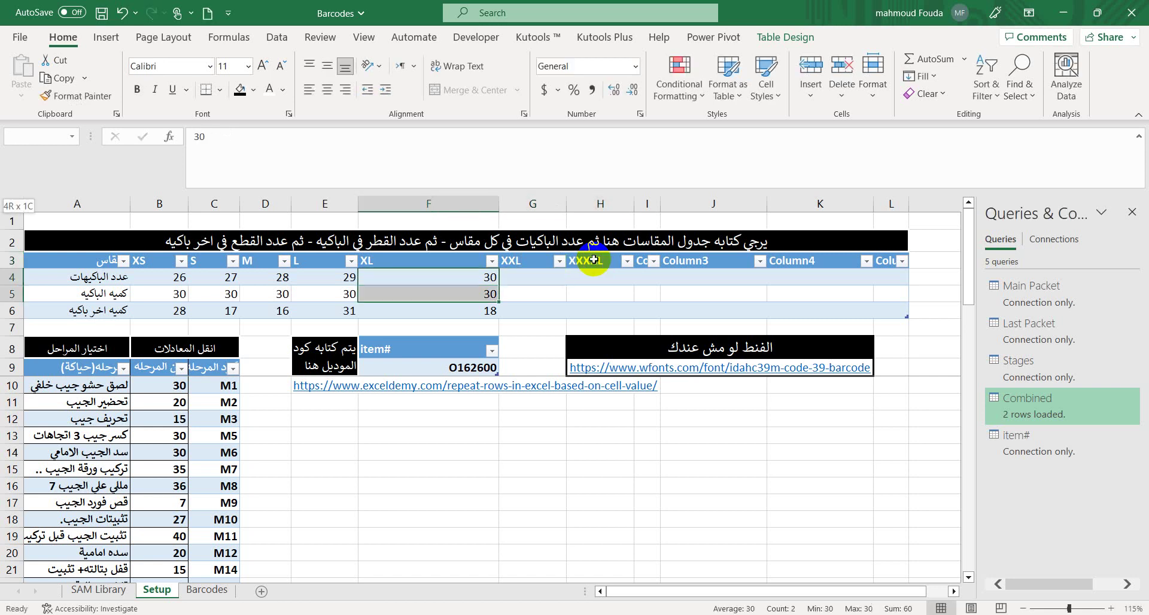
pyautogui.hotkey('shift', 'Down')
pyautogui.hotkey('ctrl', 'c')
pyautogui.press('Right')
pyautogui.press('Return')
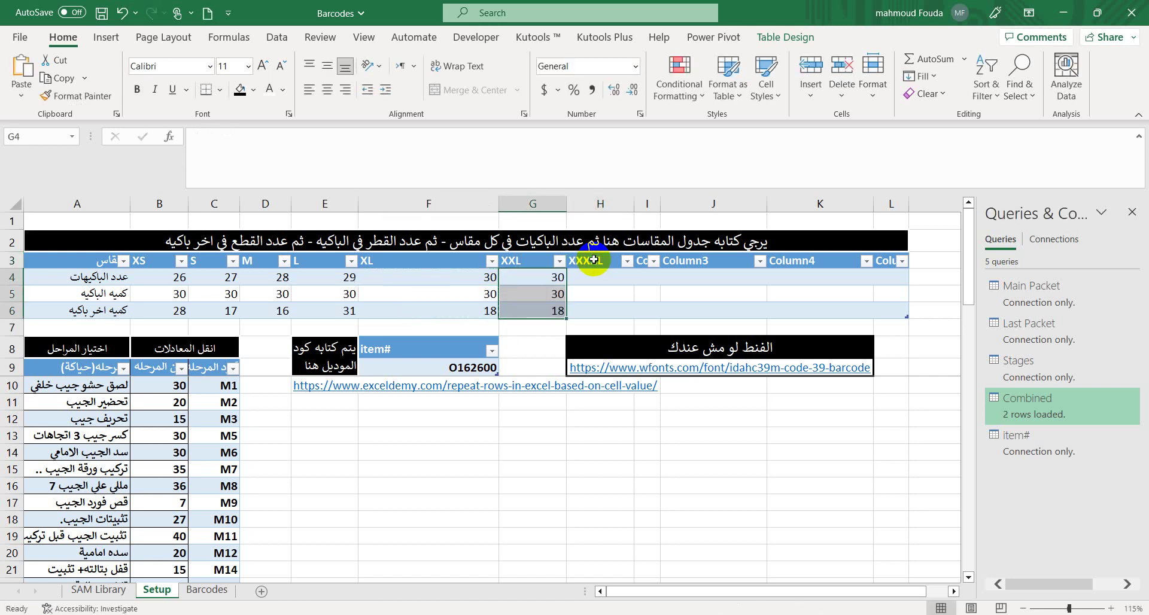
pyautogui.hotkey('shift', 'Down')
pyautogui.hotkey('shift', 'Down')
pyautogui.hotkey('ctrl', 'c')
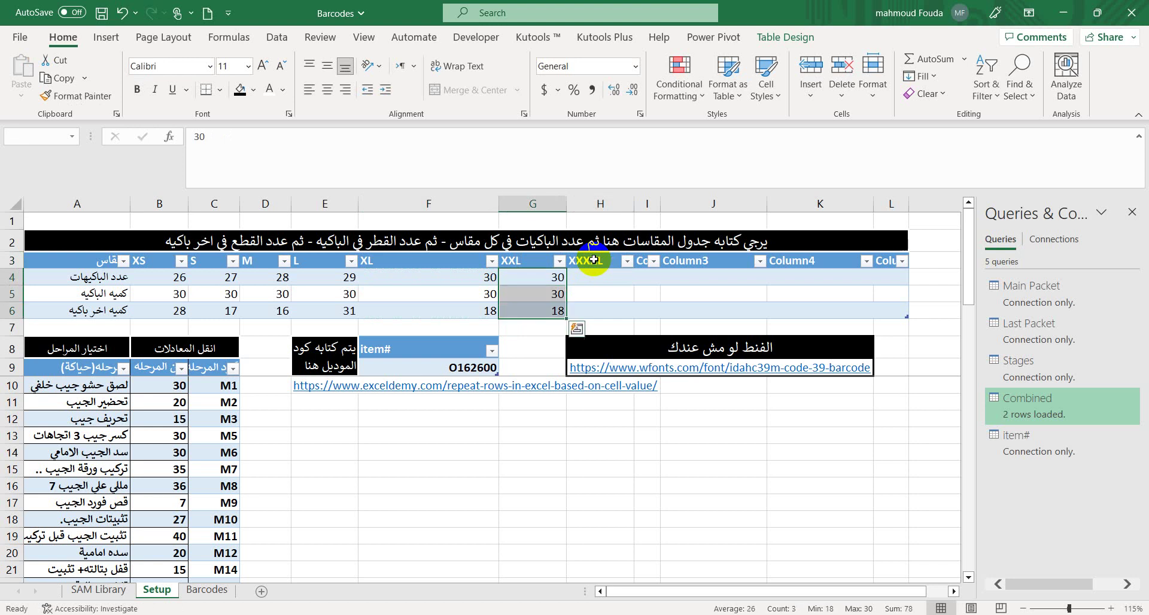
pyautogui.press('Right')
pyautogui.hotkey('shift', 'Down')
pyautogui.hotkey('shift', 'Down')
pyautogui.press('Return')
pyautogui.click(592, 260)
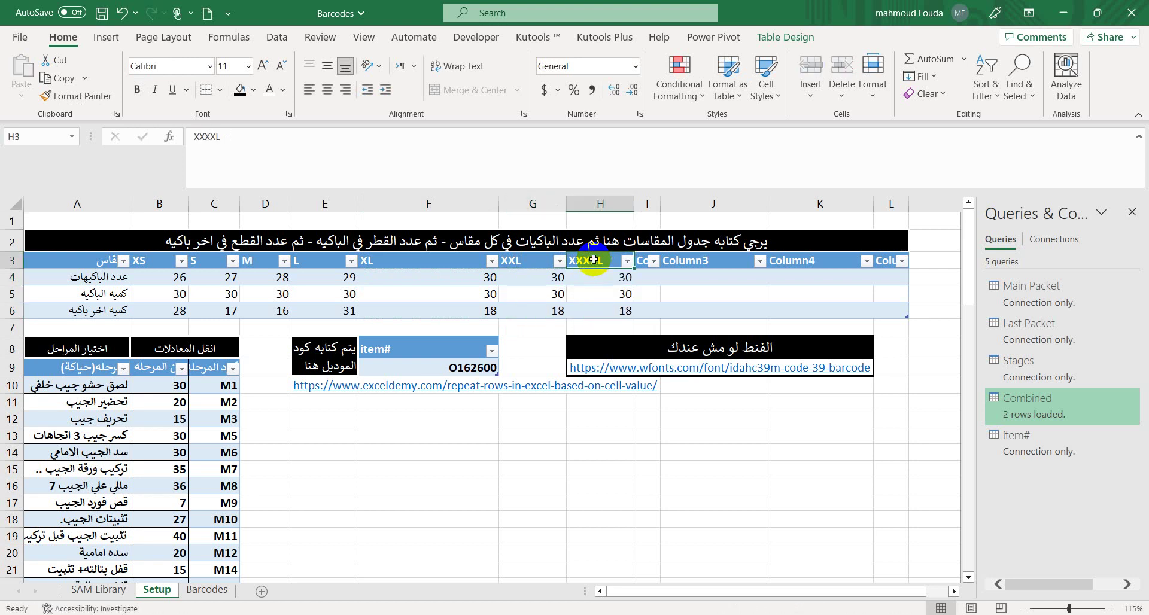
pyautogui.press('Up')
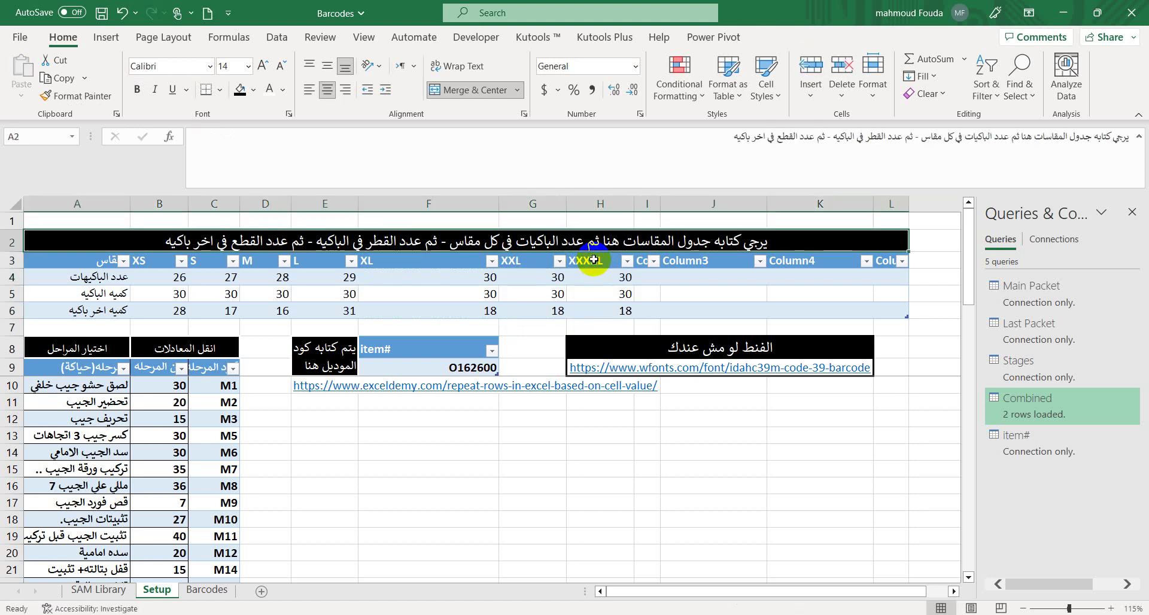
pyautogui.click(593, 260)
pyautogui.hotkey('shift', 'Left')
pyautogui.hotkey('shift', 'Down')
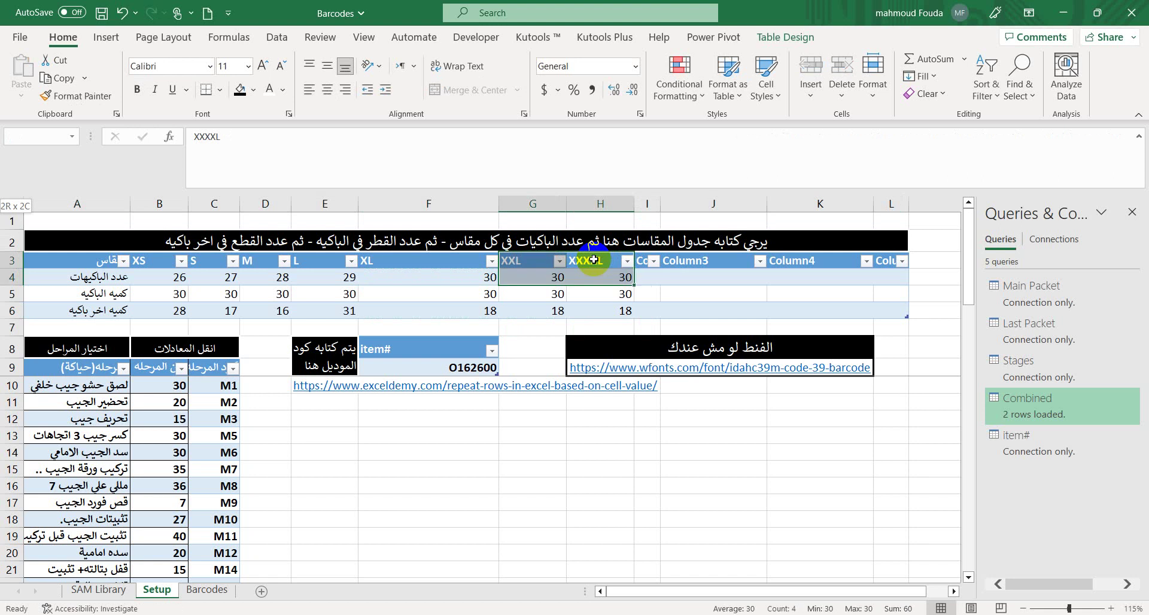
pyautogui.hotkey('shift', 'Down')
pyautogui.hotkey('shift', 'Down')
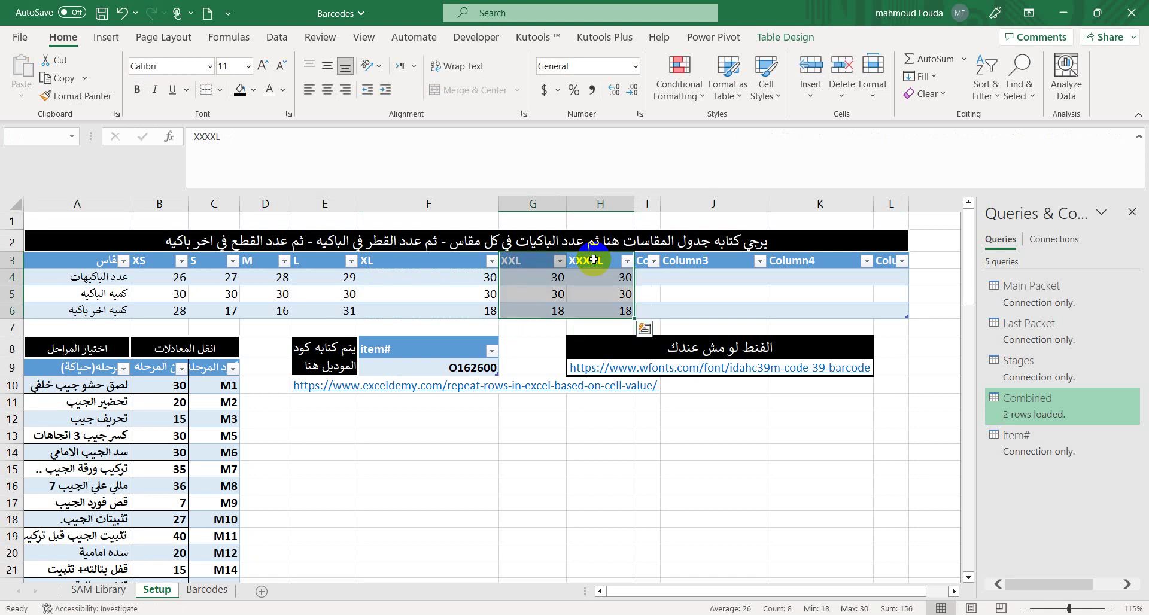
pyautogui.press('Delete')
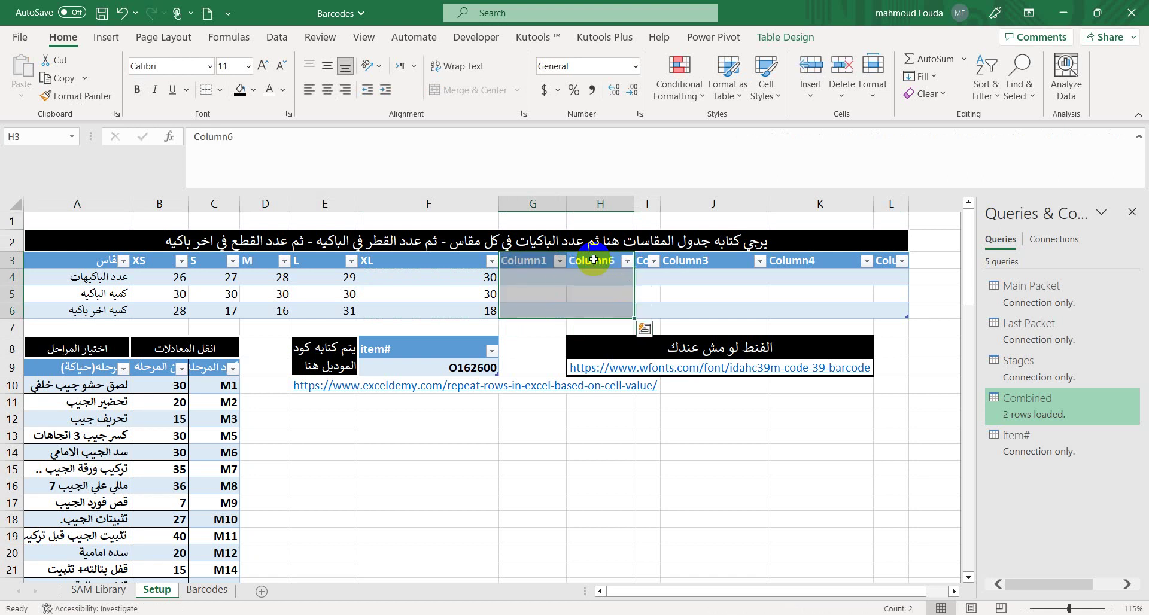
pyautogui.press('Up')
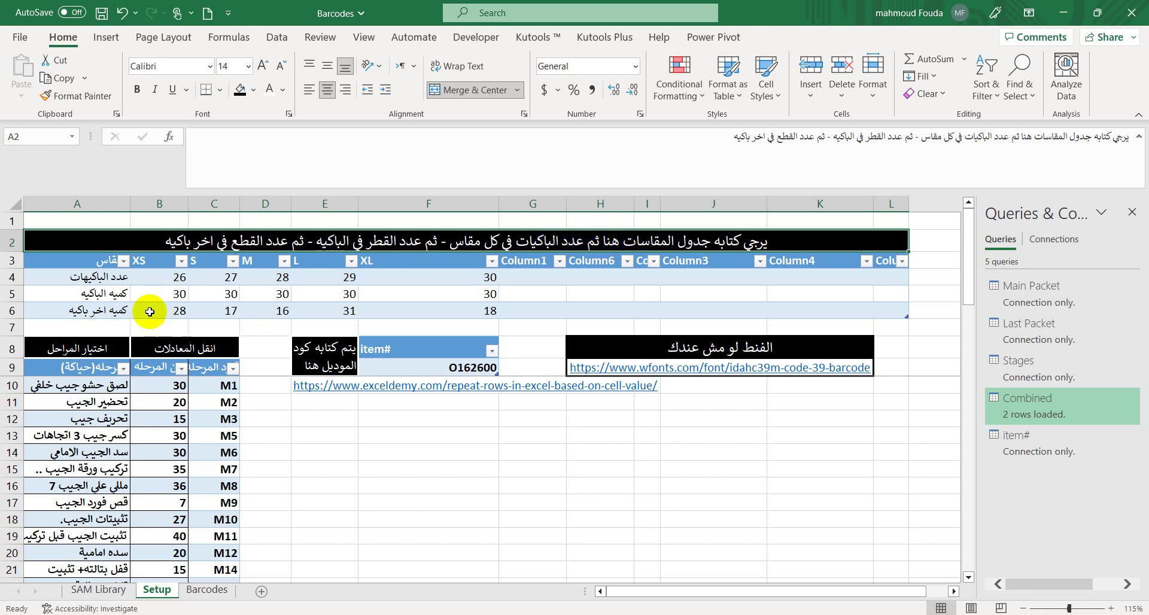
# Step: Review the sizes table's XS count 26, the S, M and L headers, and the L value 29
pyautogui.click(153, 278)
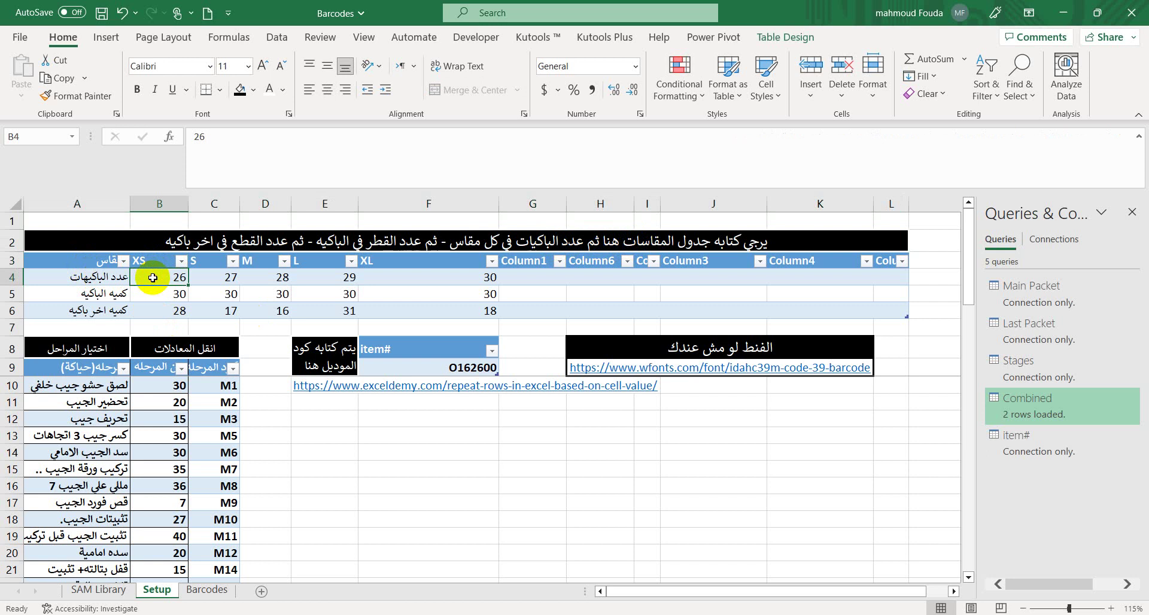
pyautogui.click(206, 261)
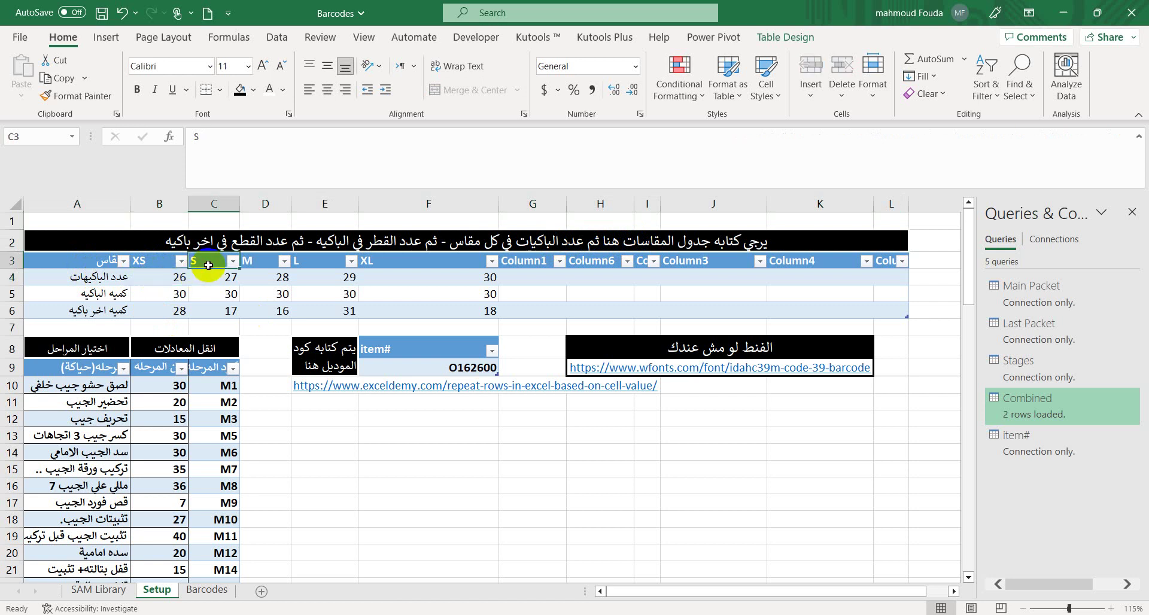
pyautogui.click(250, 265)
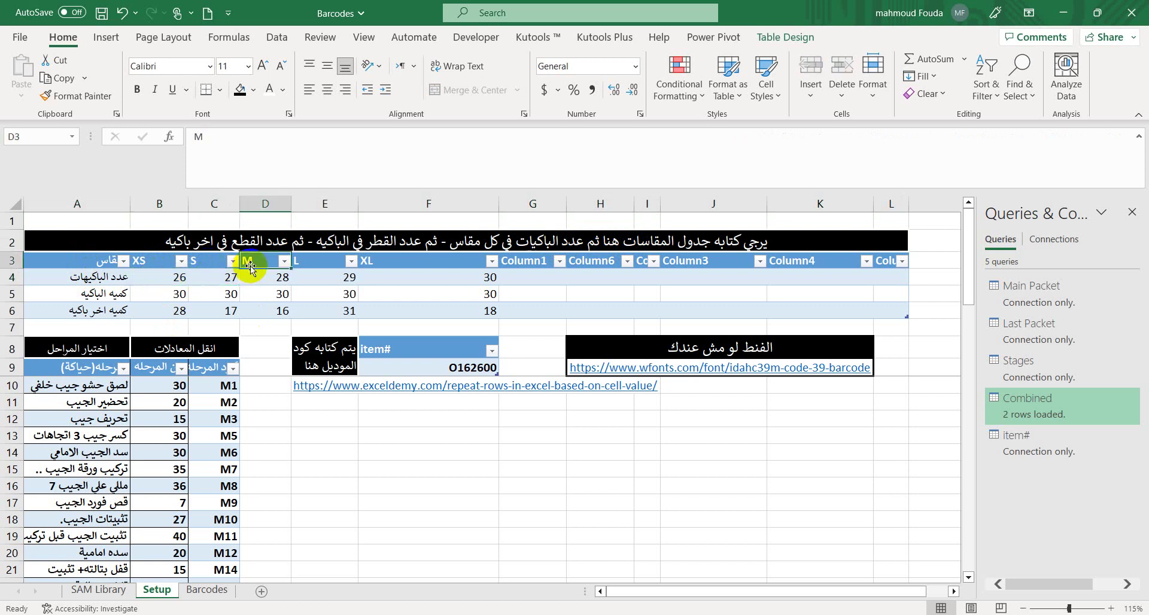
pyautogui.click(309, 261)
pyautogui.click(313, 275)
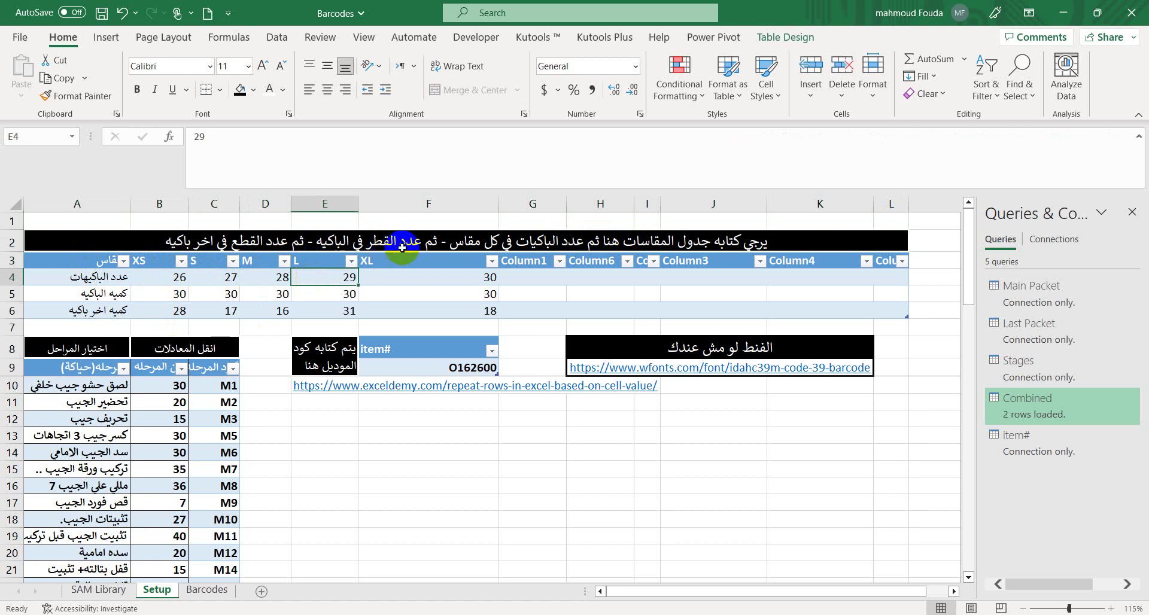
# Step: Fix the A2 heading so the misspelled word القطر reads القطع
pyautogui.doubleClick(367, 242)
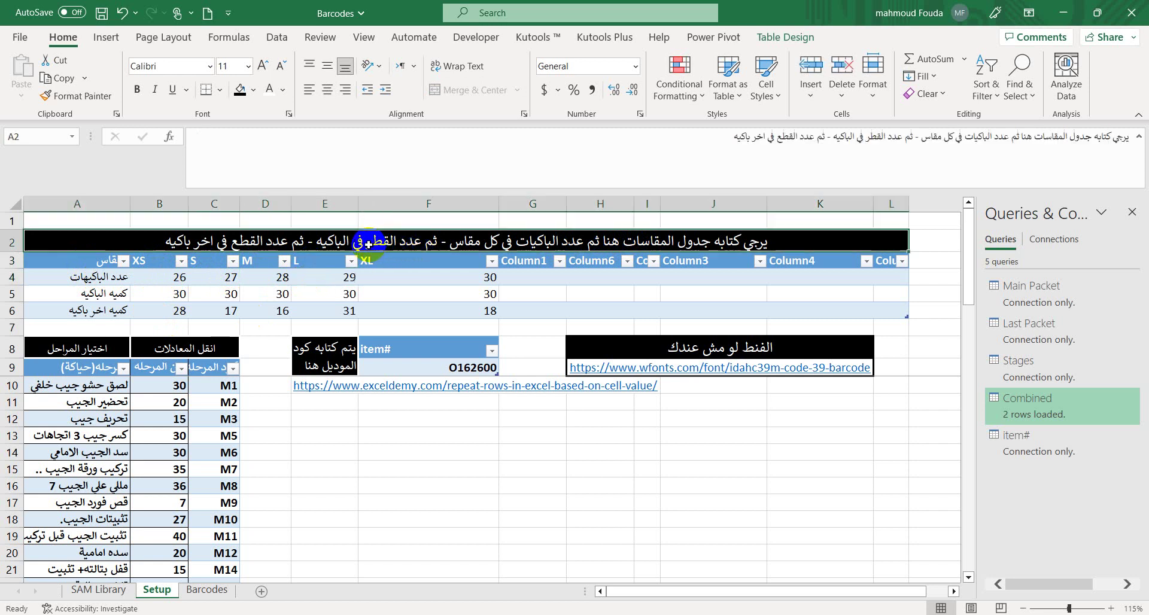
pyautogui.press('BackSpace')
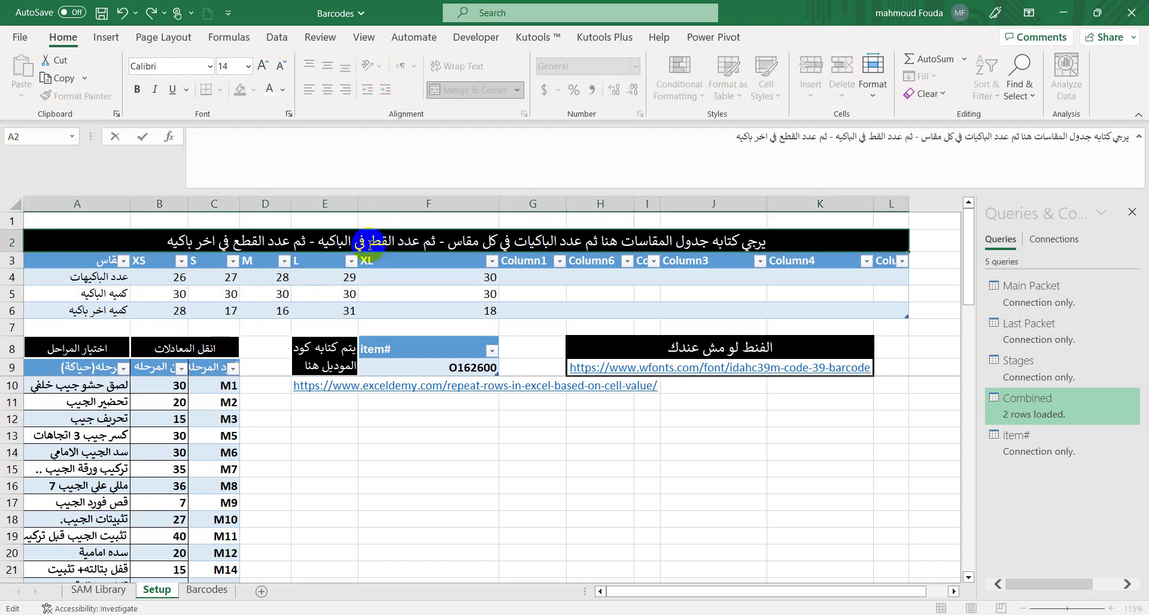
pyautogui.write('ع')
pyautogui.press('Return')
pyautogui.doubleClick(368, 242)
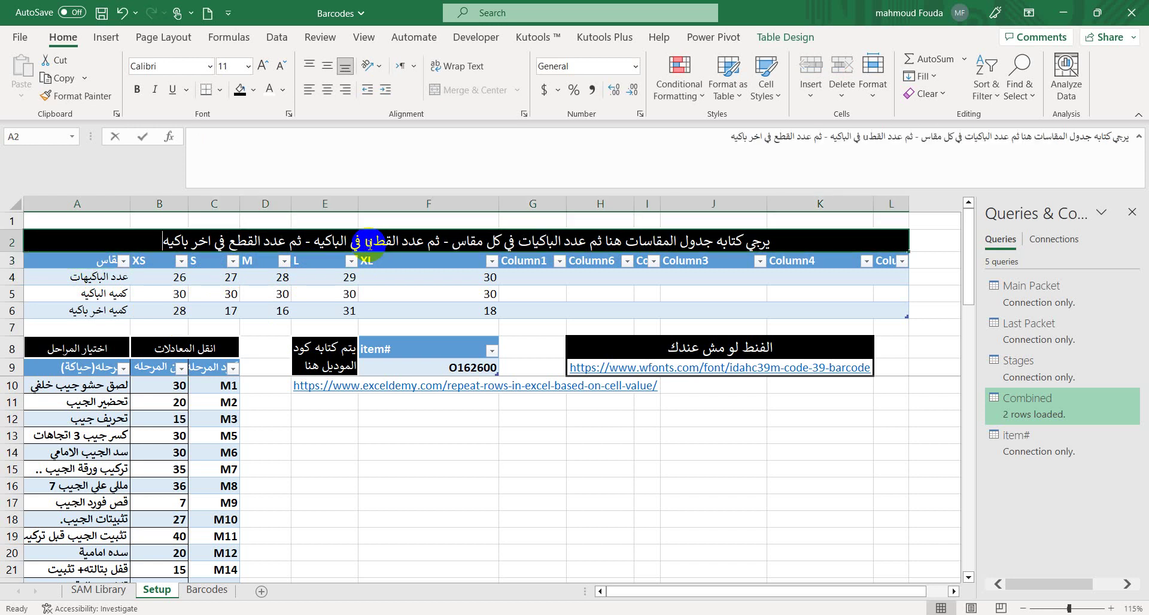
pyautogui.write('ع')
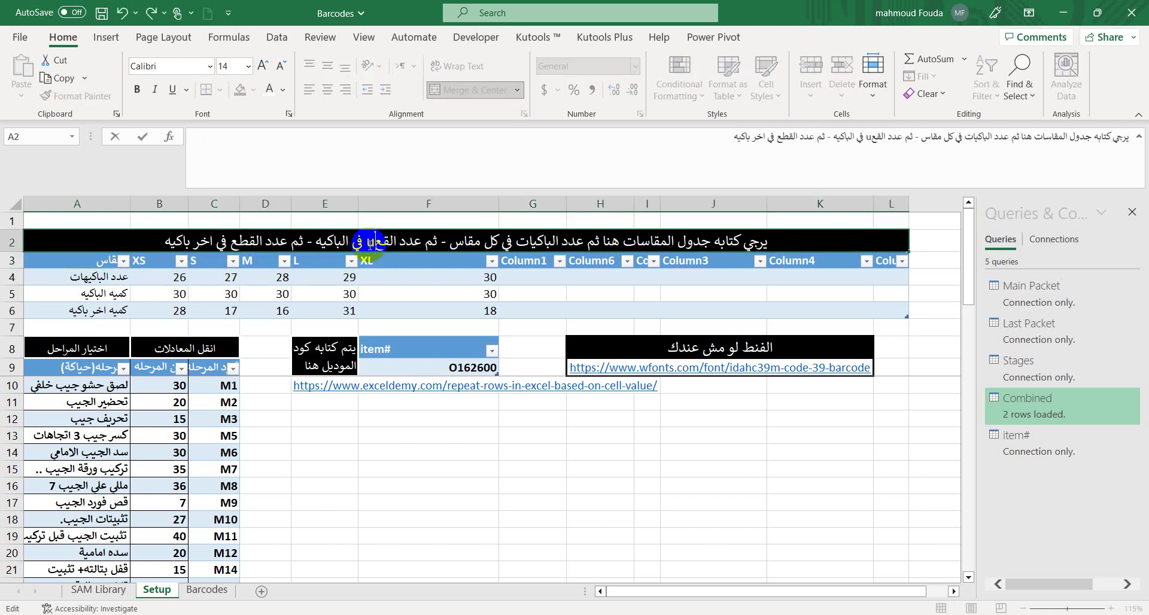
pyautogui.press('BackSpace')
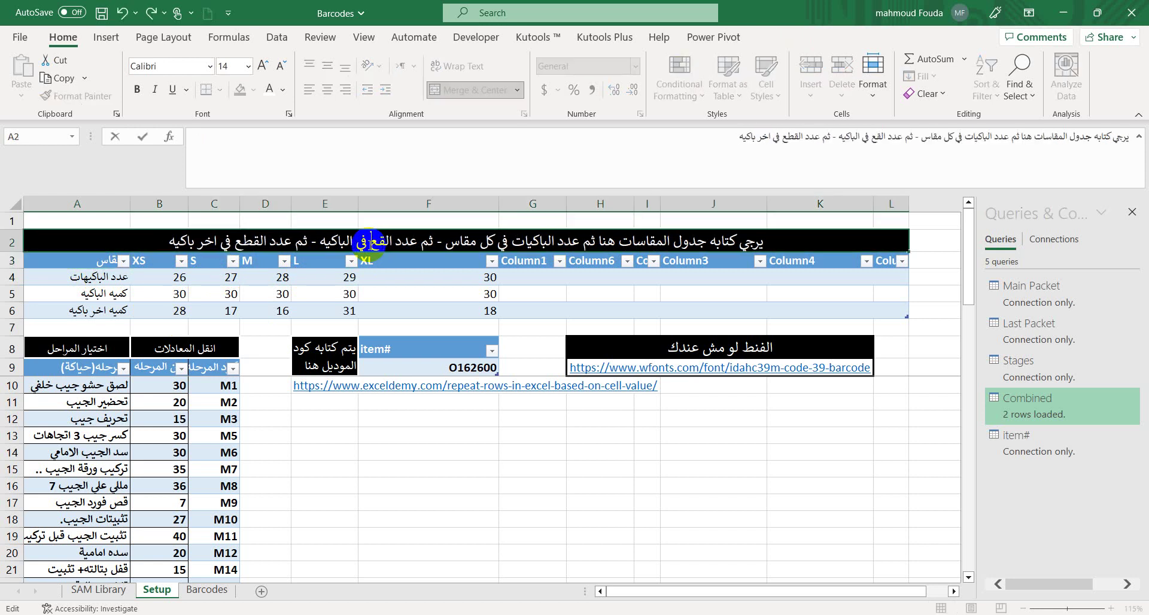
pyautogui.write('ط')
pyautogui.press('Return')
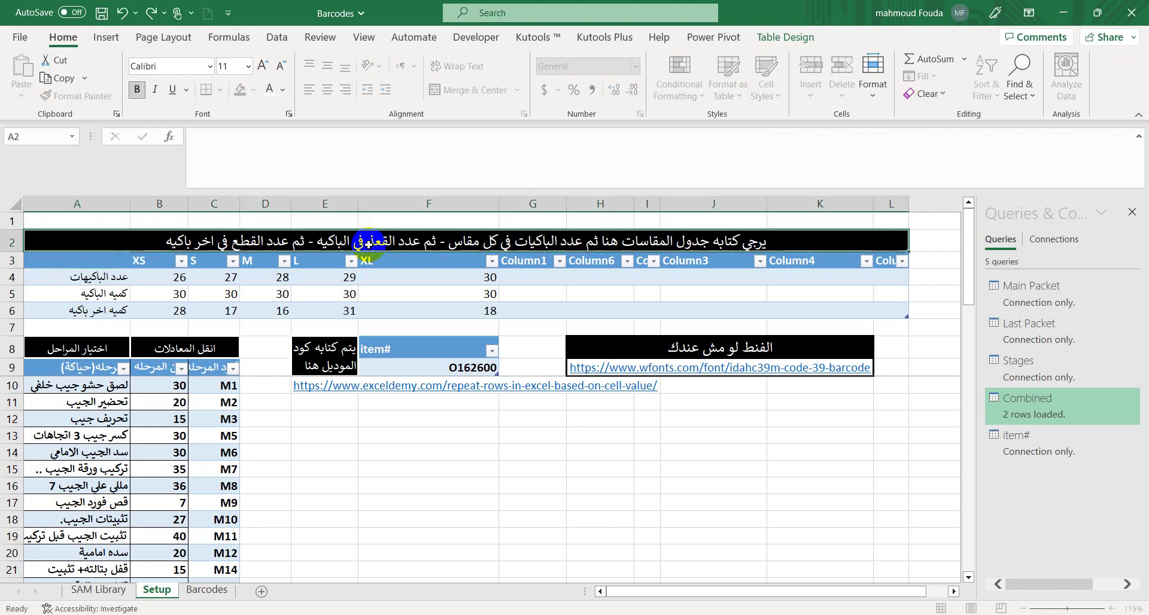
pyautogui.doubleClick(369, 243)
pyautogui.press('BackSpace')
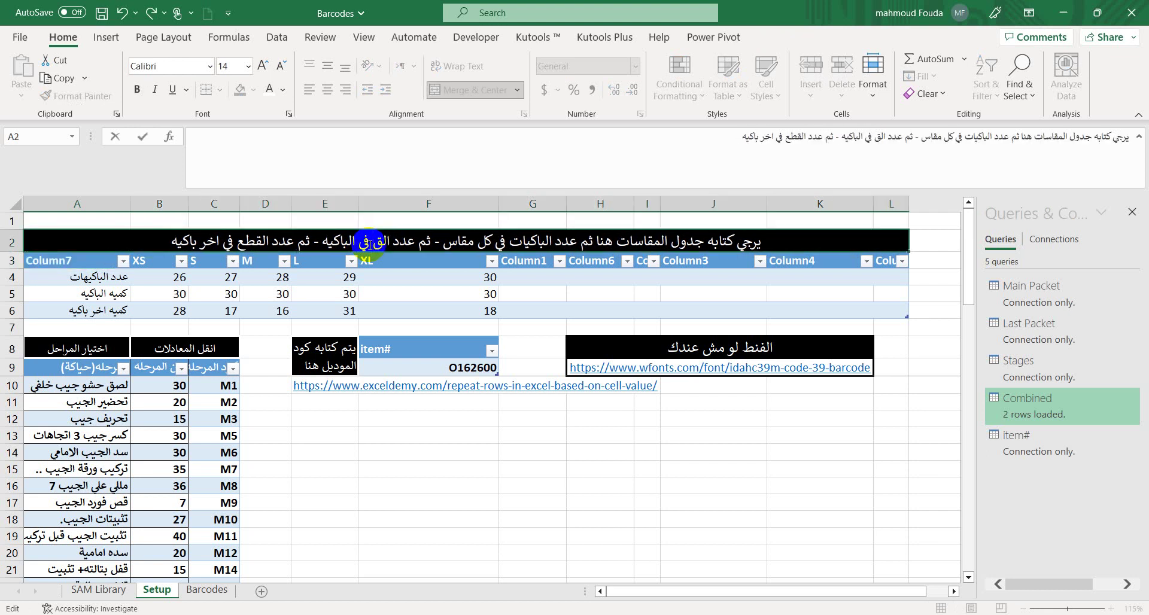
pyautogui.write('ط')
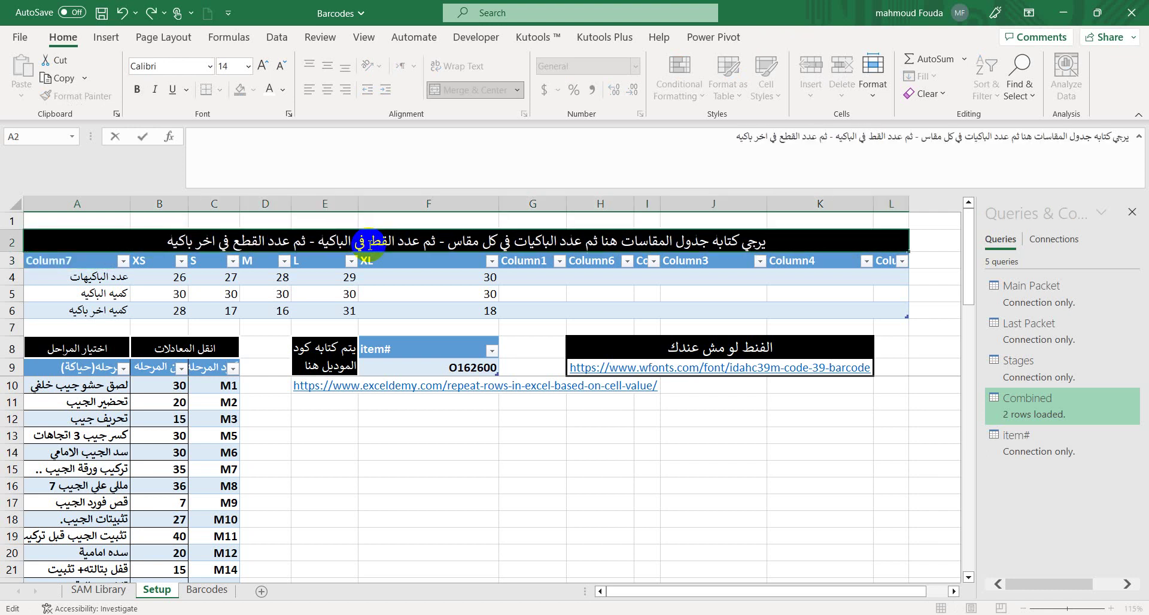
pyautogui.write('ع')
pyautogui.press('Return')
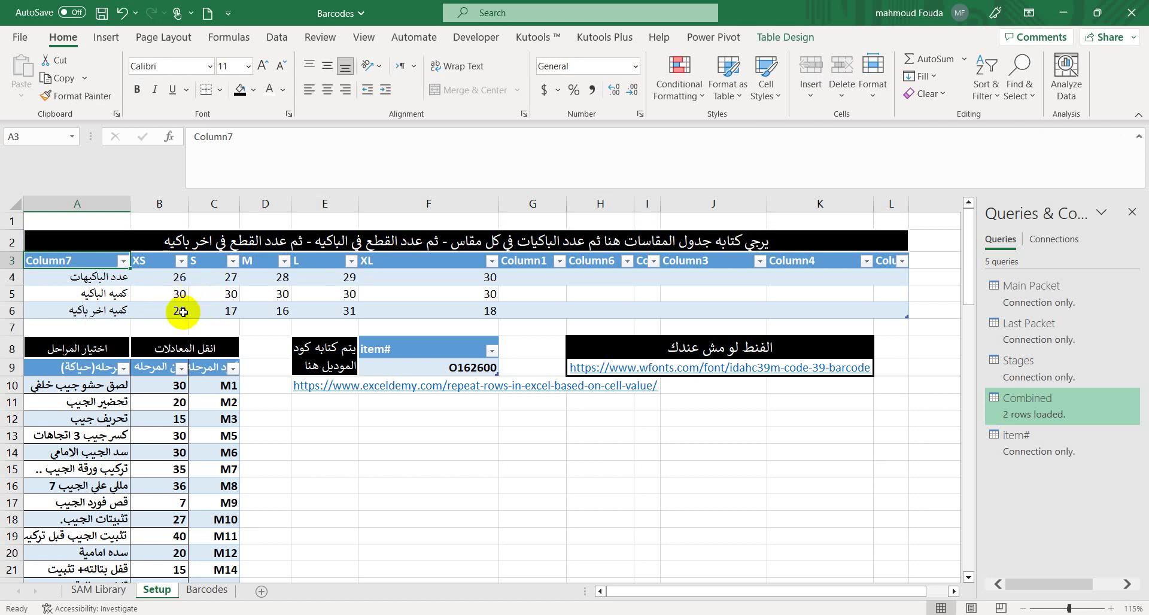
pyautogui.click(180, 294)
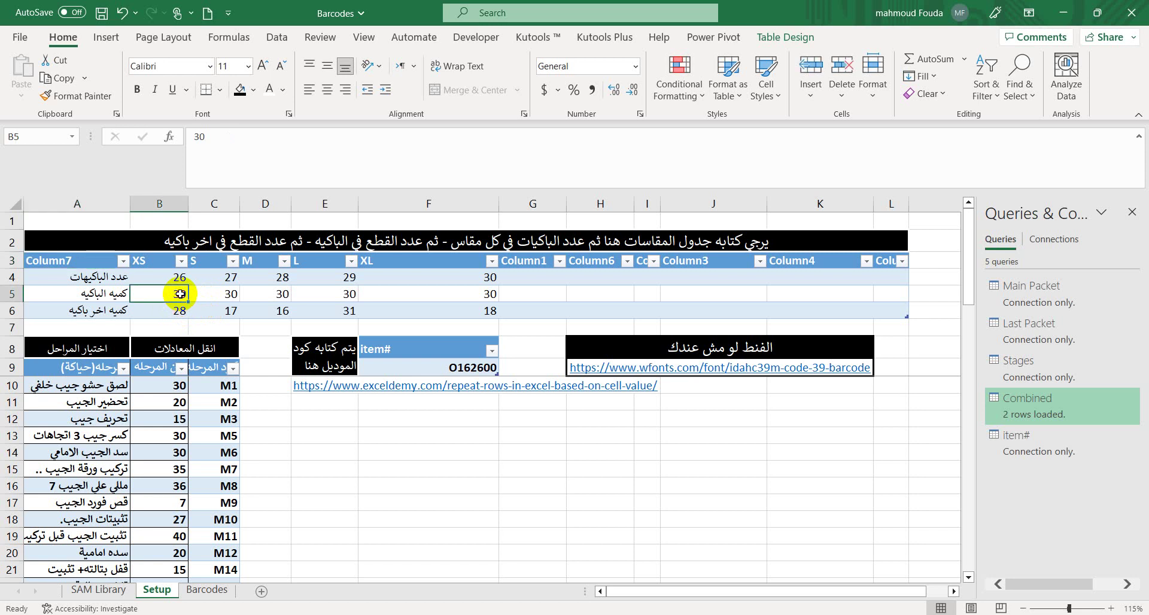
pyautogui.press('Right')
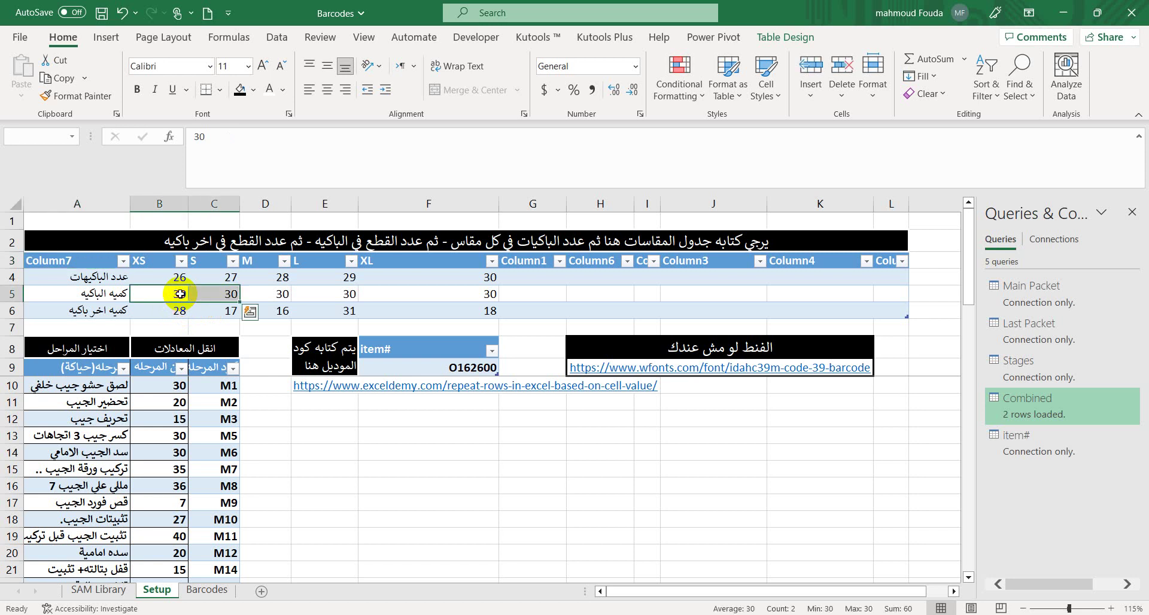
pyautogui.press('Right')
pyautogui.press('Right')
pyautogui.press('Right')
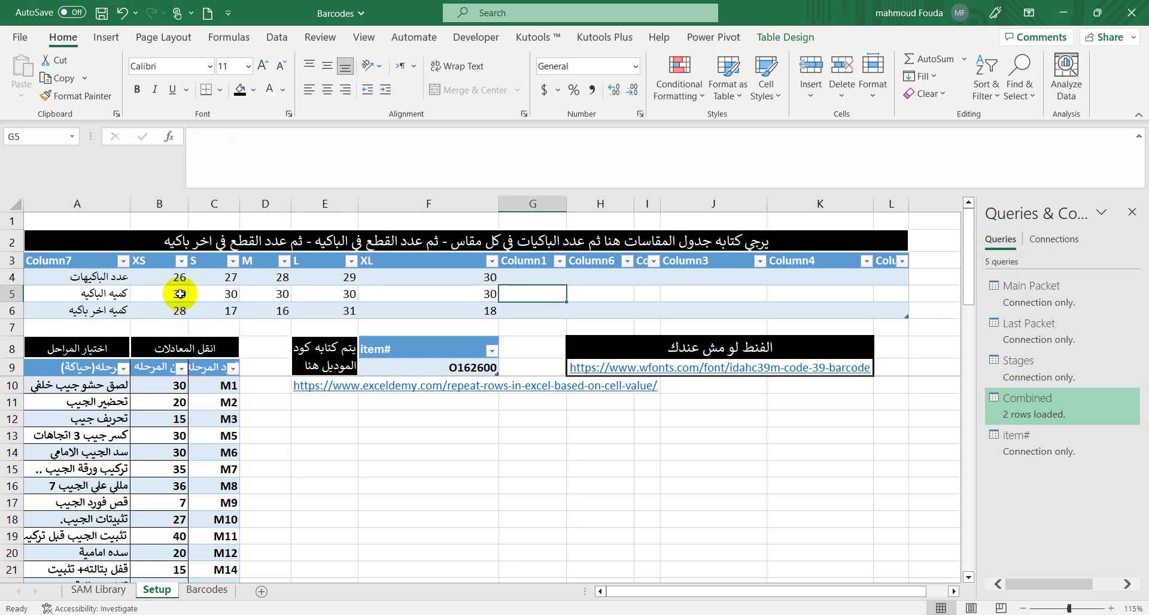
pyautogui.hotkey('shift', 'Left')
pyautogui.hotkey('shift', 'Left')
pyautogui.hotkey('shift', 'Left')
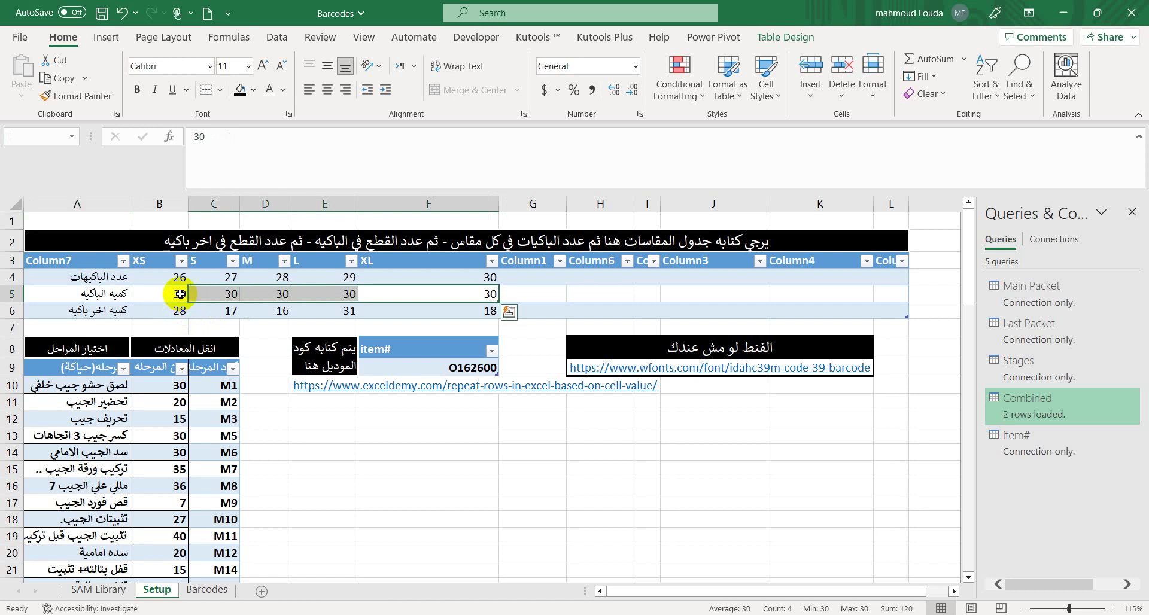
pyautogui.hotkey('shift', 'Left')
pyautogui.click(161, 349)
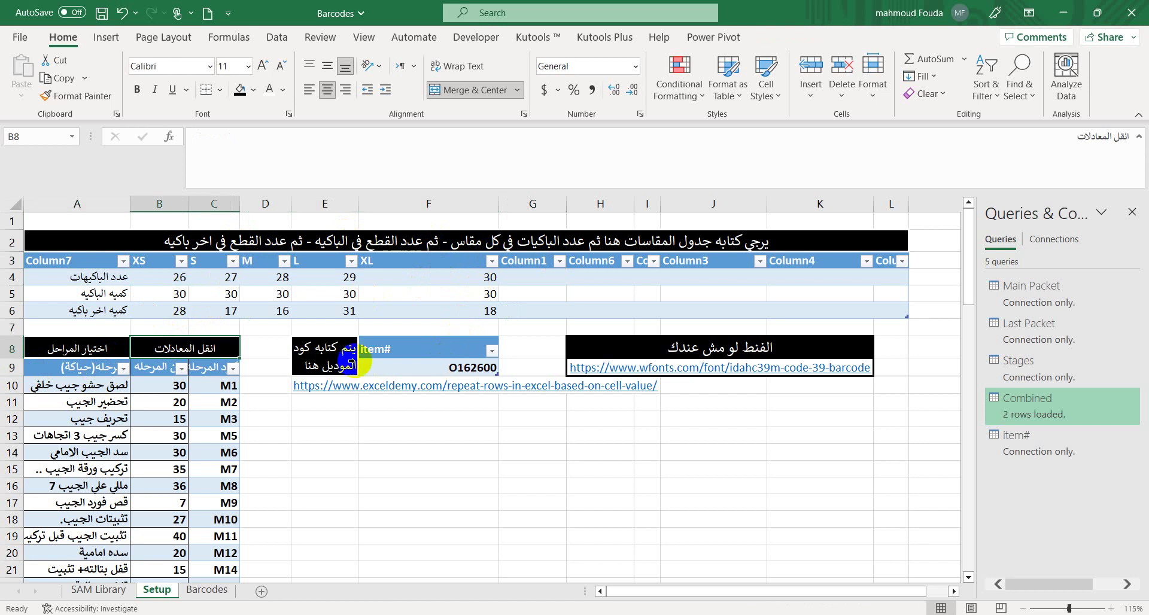
# Step: Select item number O162600, then jump to the table loaded by the Combined query
pyautogui.click(421, 366)
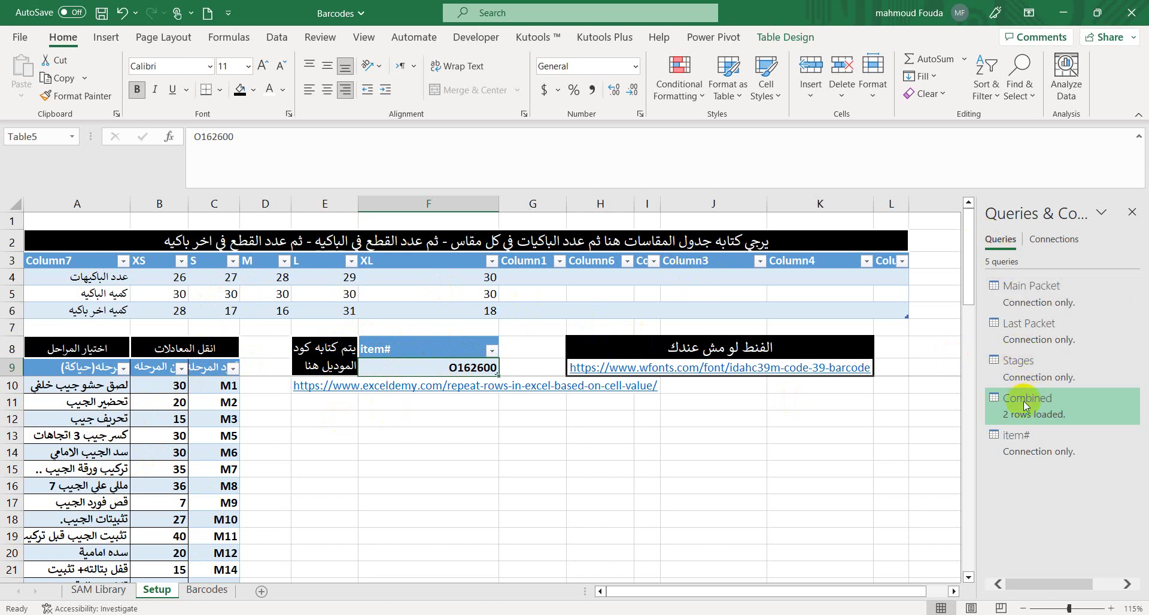
pyautogui.click(1042, 418)
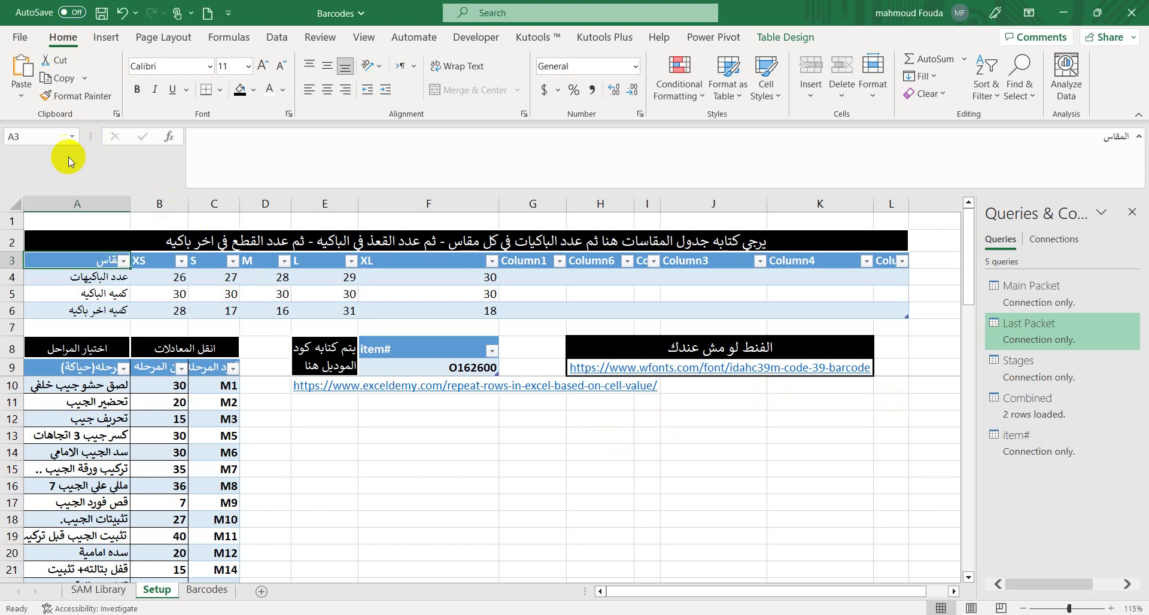
pyautogui.click(71, 137)
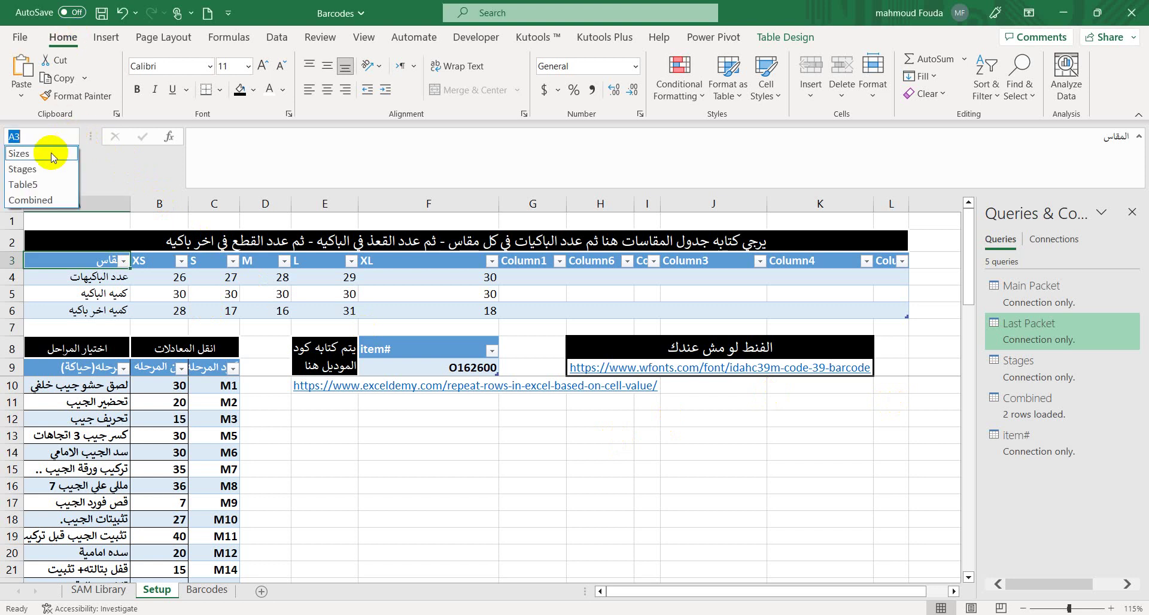
pyautogui.click(52, 152)
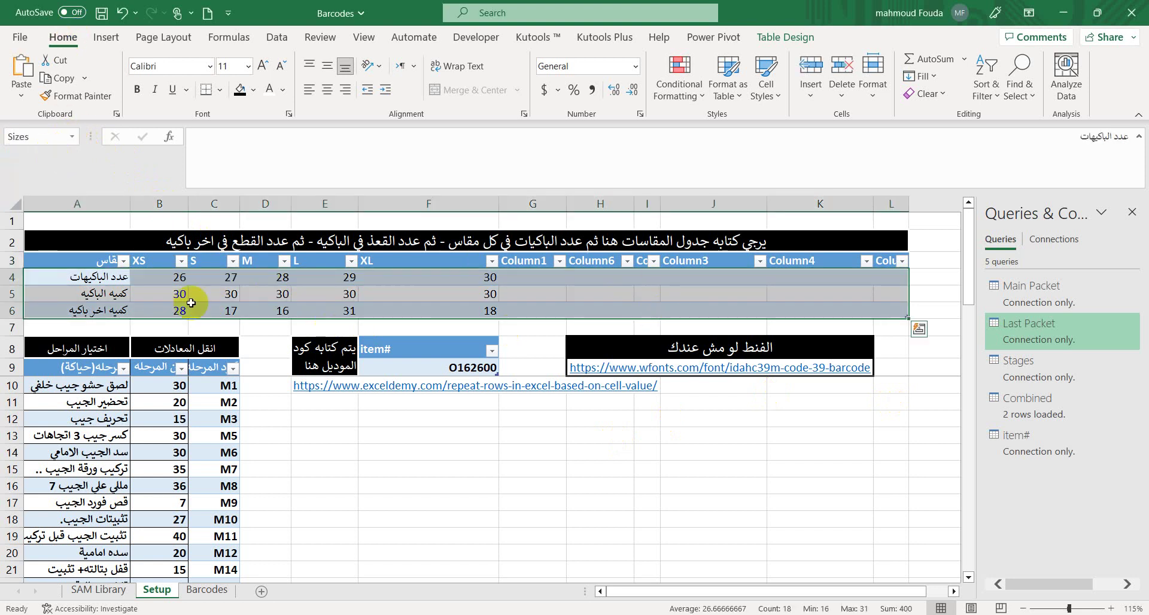
pyautogui.click(72, 137)
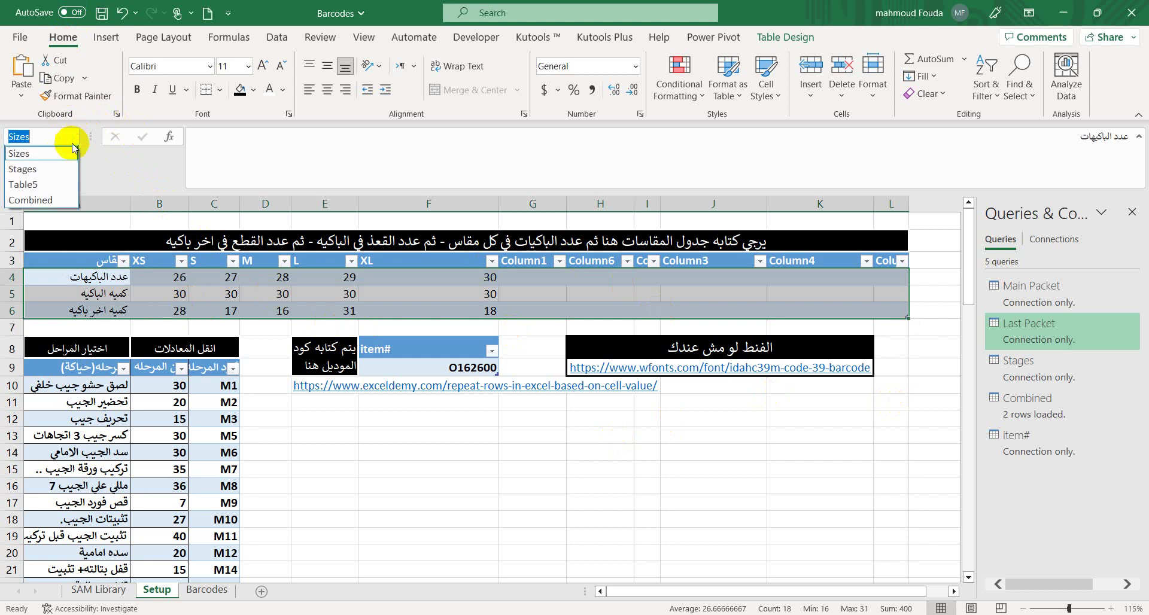
pyautogui.click(41, 169)
pyautogui.scroll(-3, 173, 502)
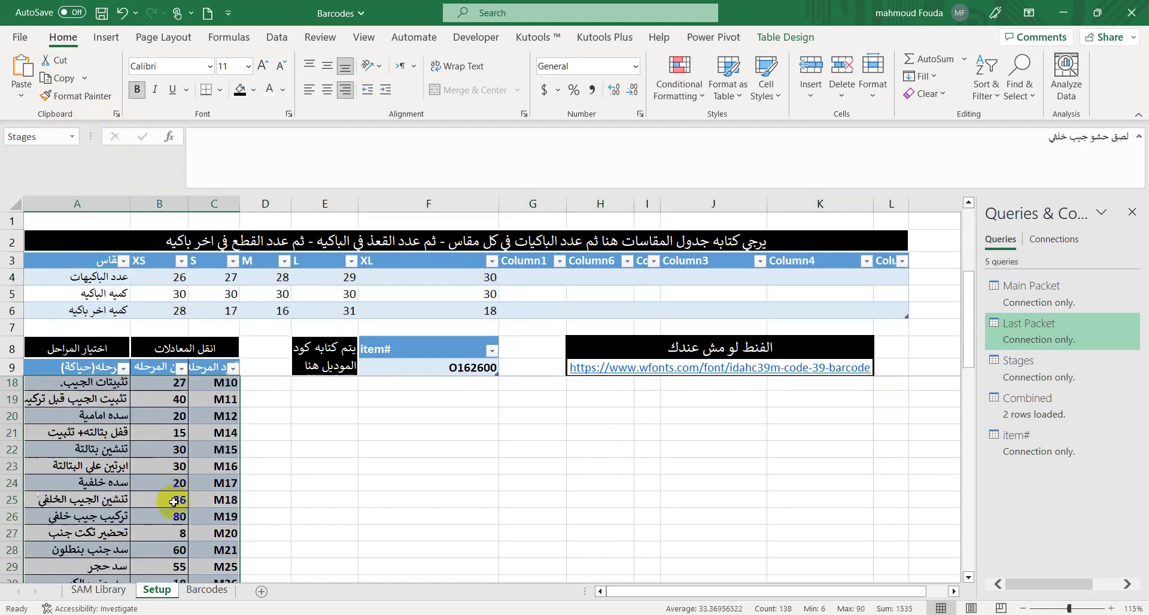
pyautogui.scroll(-4, 174, 501)
pyautogui.scroll(-4, 174, 501)
pyautogui.scroll(-3, 173, 501)
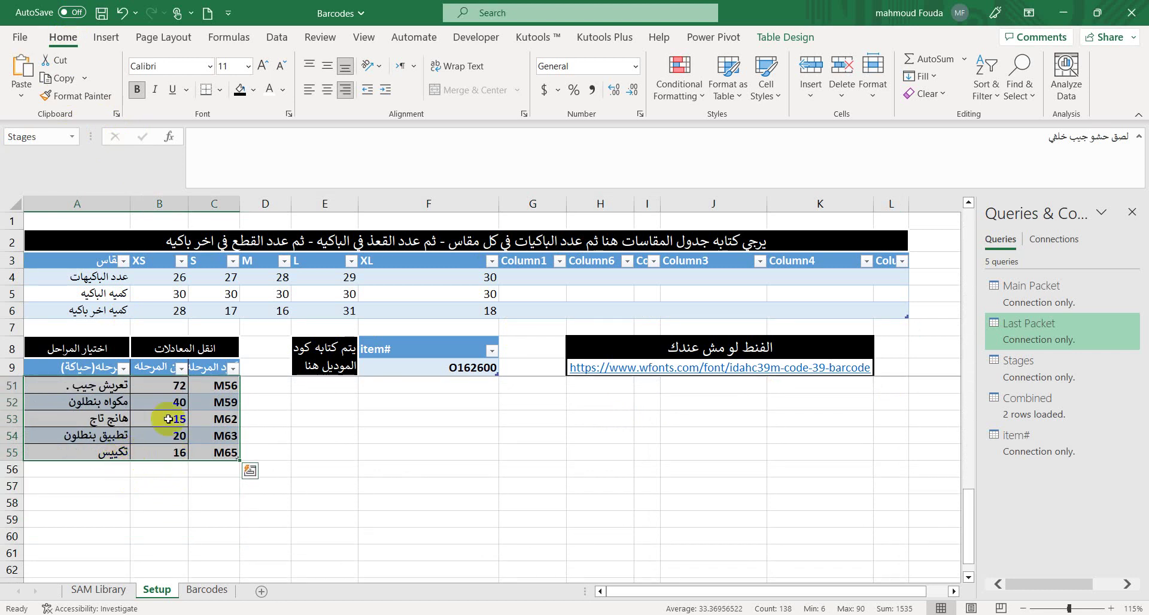
pyautogui.scroll(5, 193, 417)
pyautogui.scroll(5, 193, 417)
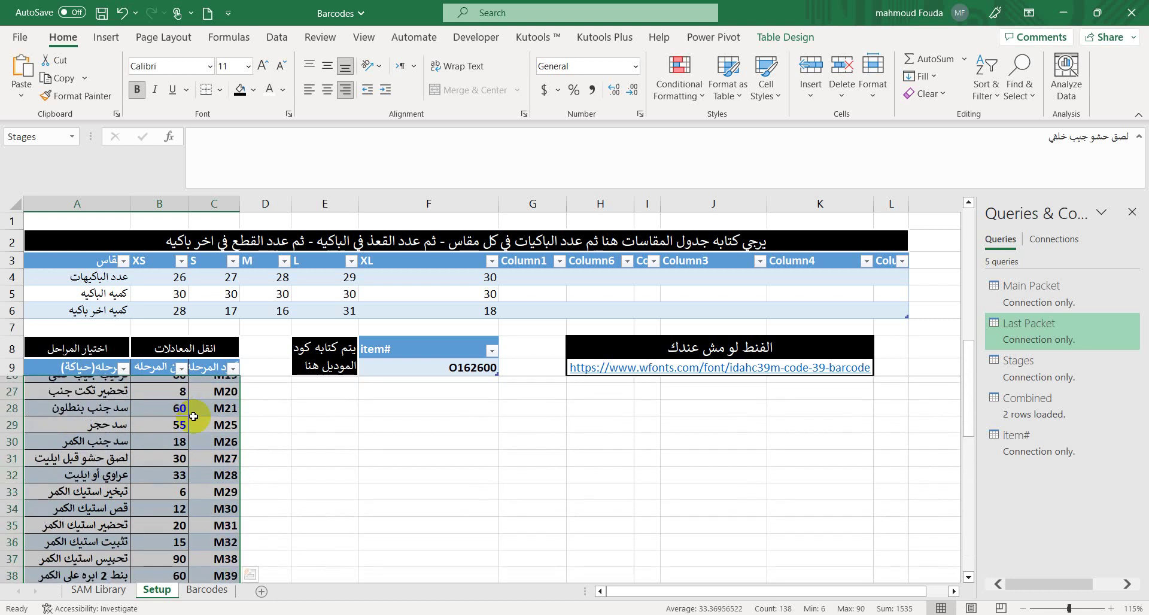
pyautogui.scroll(4, 193, 417)
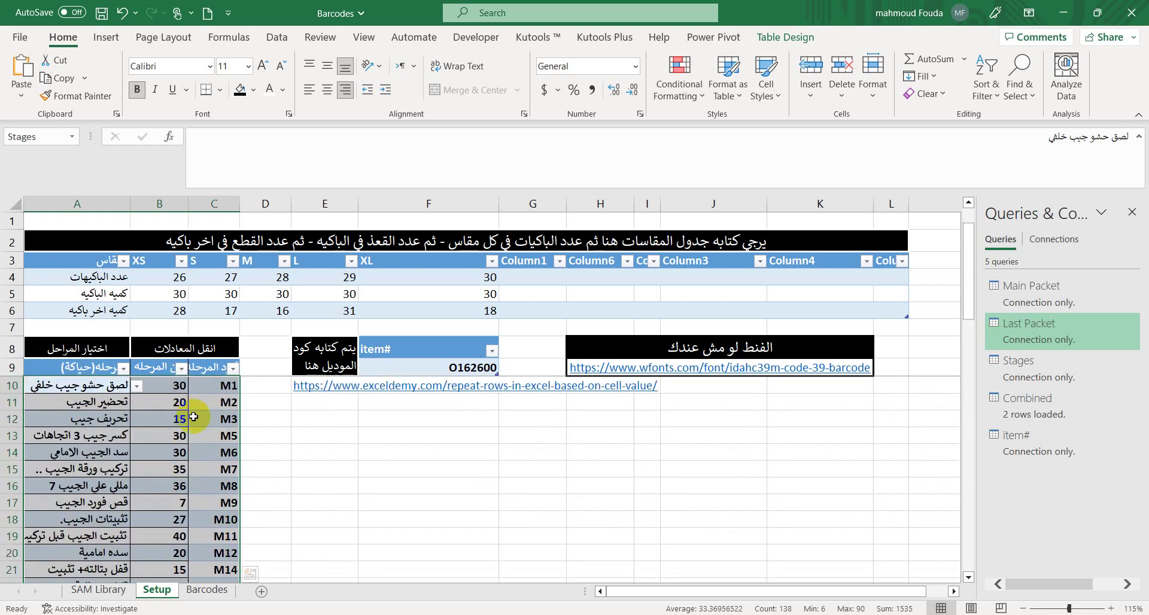
# Step: View the Combined table's two barcode rows on Barcodes, then return to Setup
pyautogui.click(211, 590)
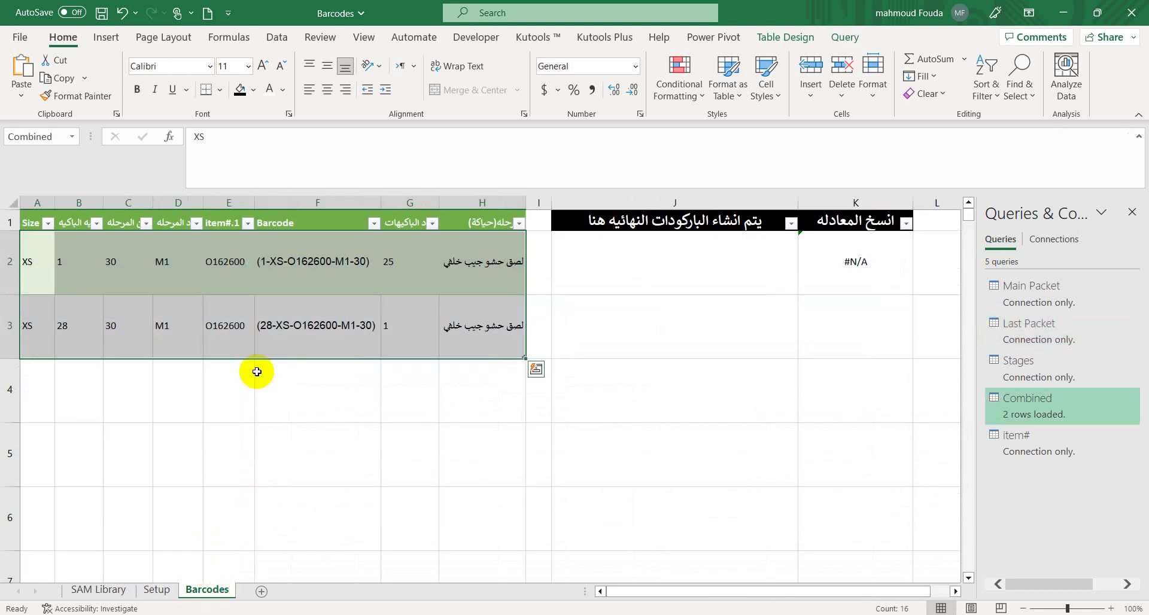
pyautogui.click(390, 298)
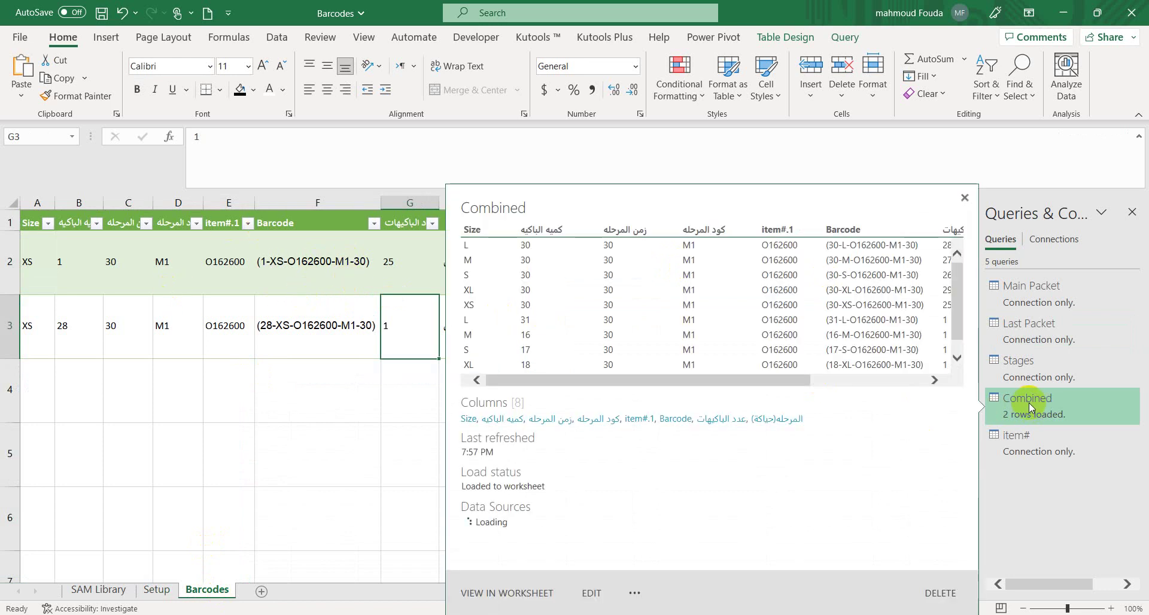
pyautogui.click(159, 590)
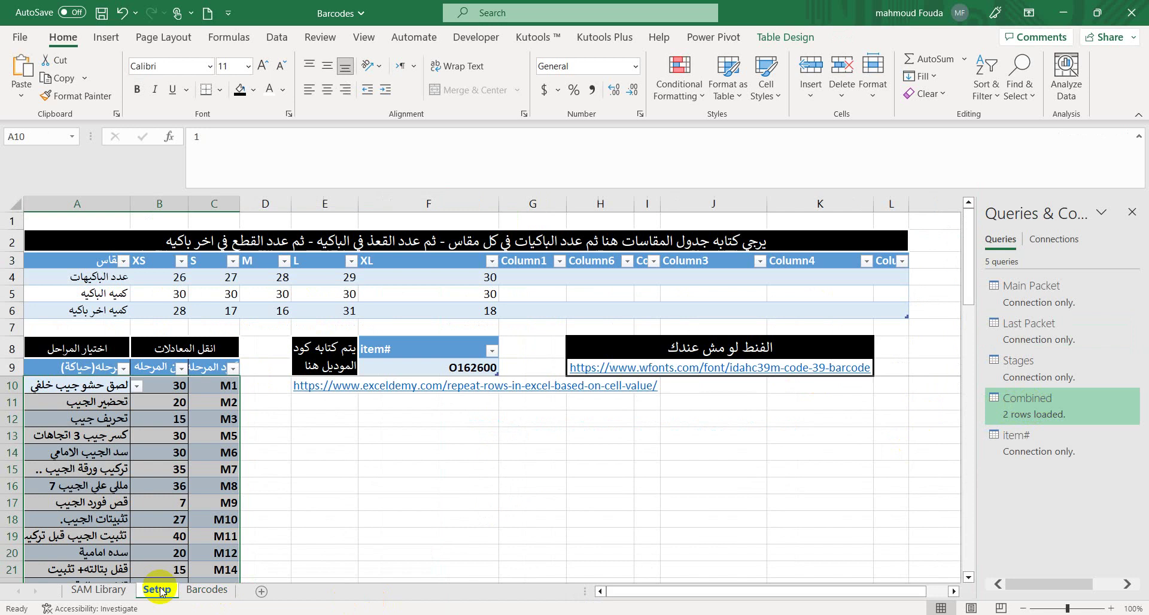
# Step: Refresh the Combined query from the table's right-click menu and check the first barcode 30-L-O162600-M1-30
pyautogui.click(211, 581)
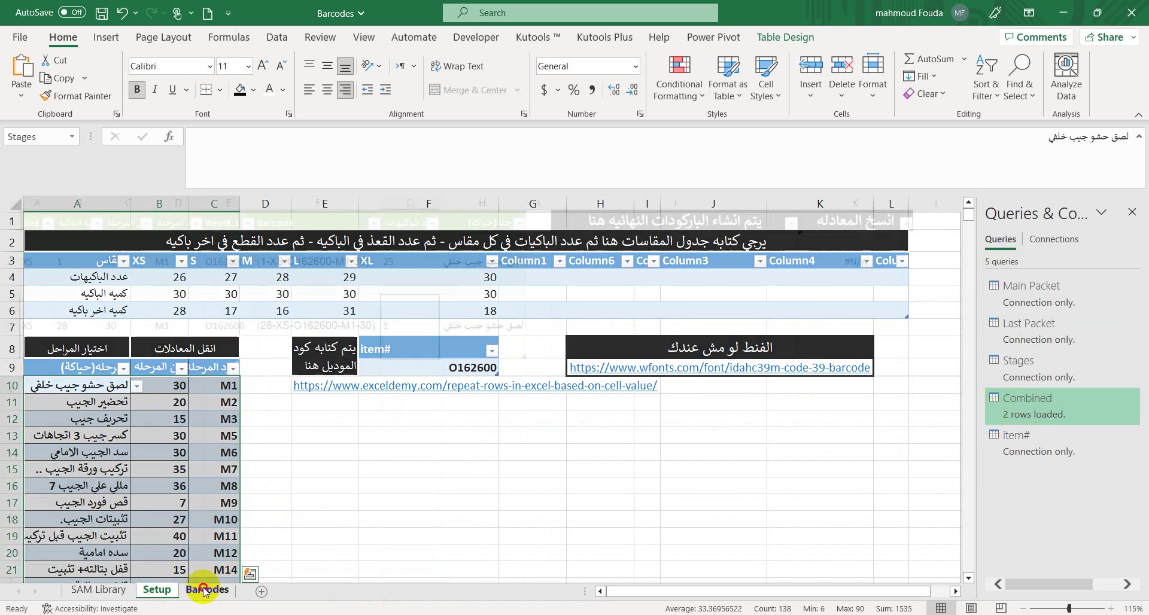
pyautogui.click(265, 325)
pyautogui.rightClick(265, 325)
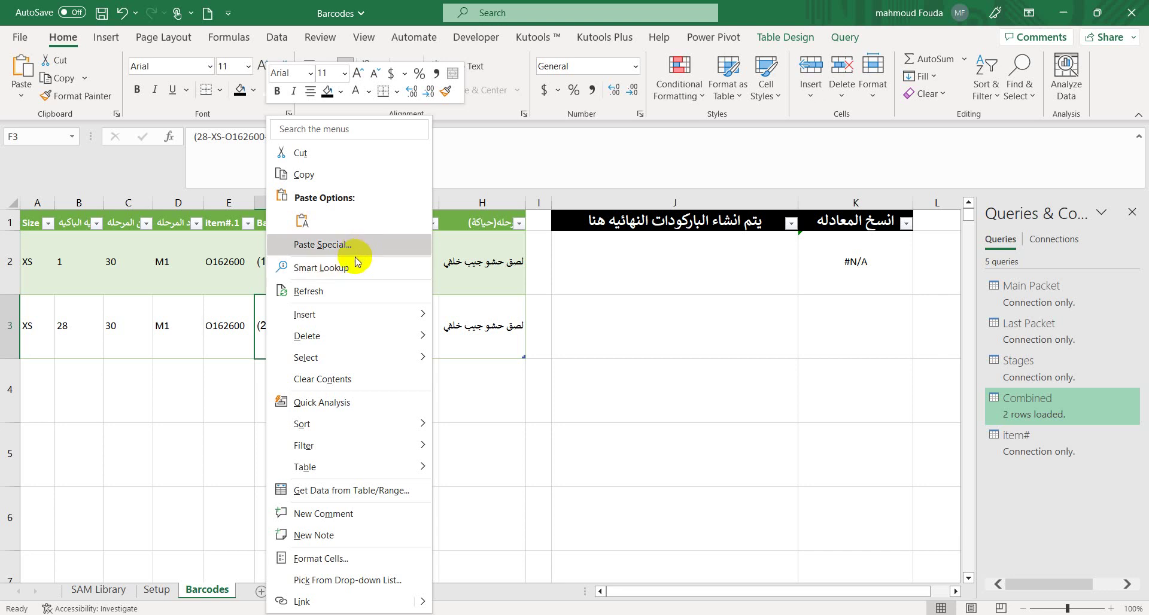
pyautogui.click(238, 271)
pyautogui.click(234, 265)
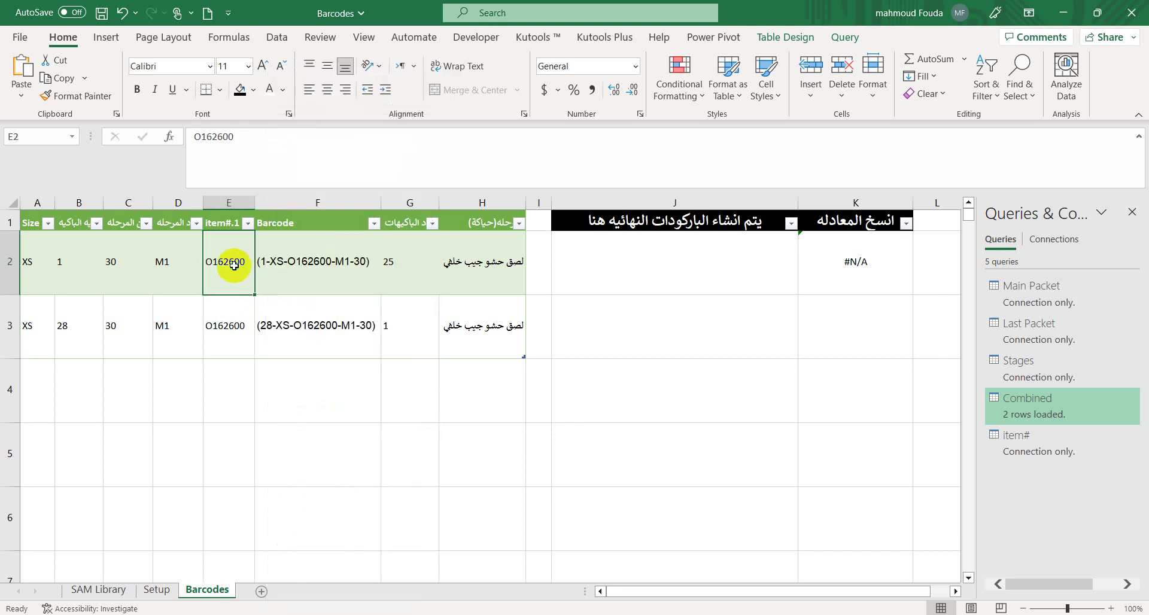
pyautogui.rightClick(234, 264)
pyautogui.click(270, 293)
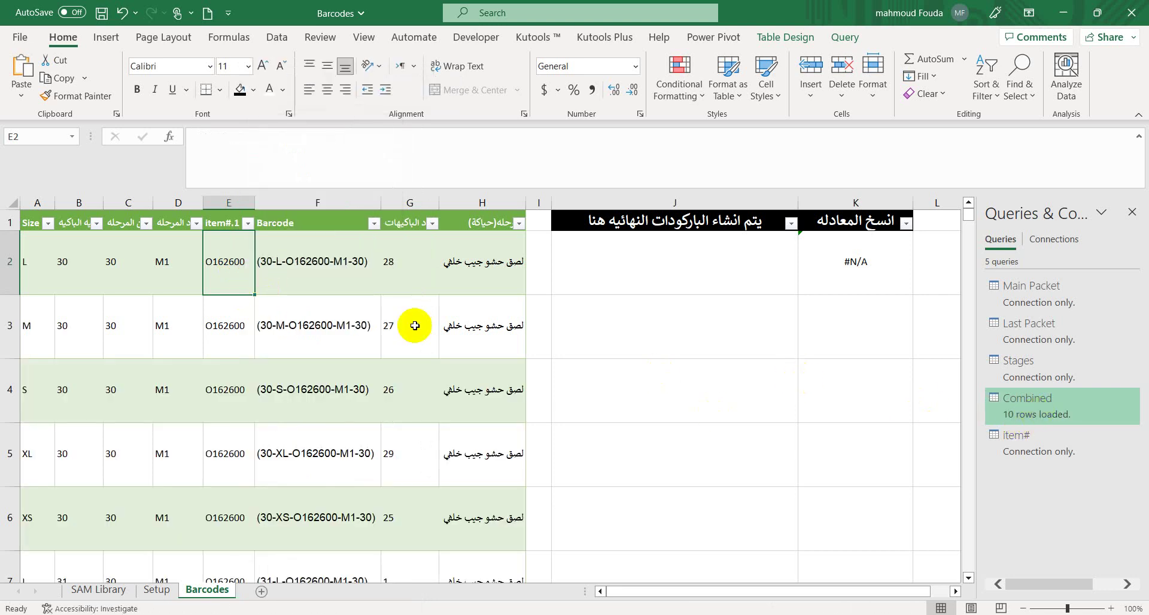
pyautogui.click(464, 289)
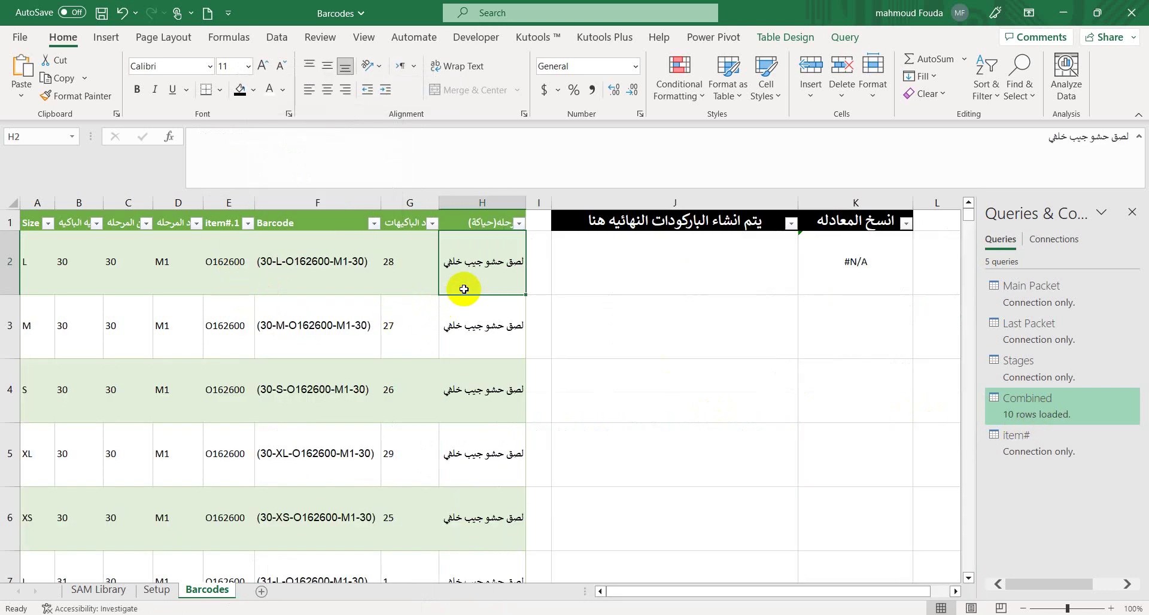
pyautogui.press('Up')
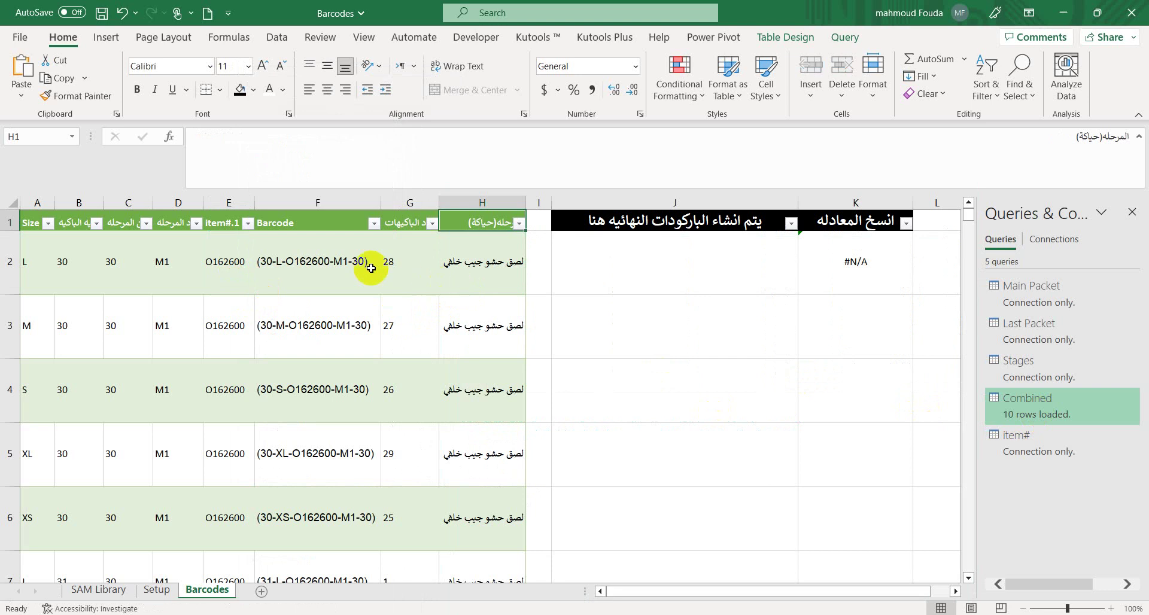
pyautogui.click(349, 261)
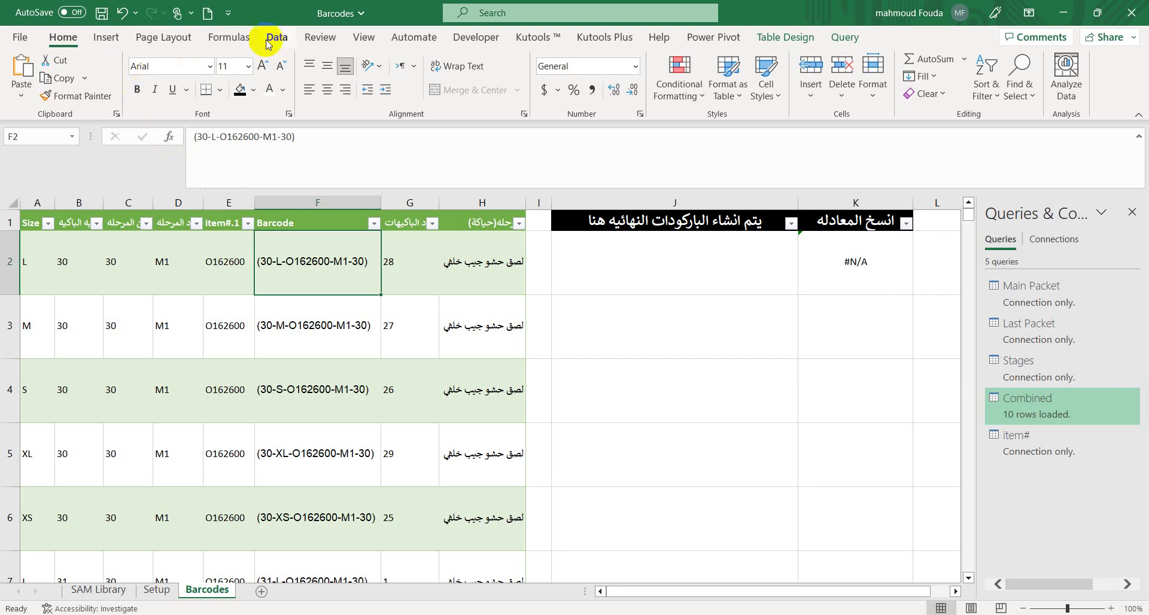
# Step: Run the RepeatData macro with the barcode and count range $F$2:$G$11 as its source
pyautogui.click(467, 44)
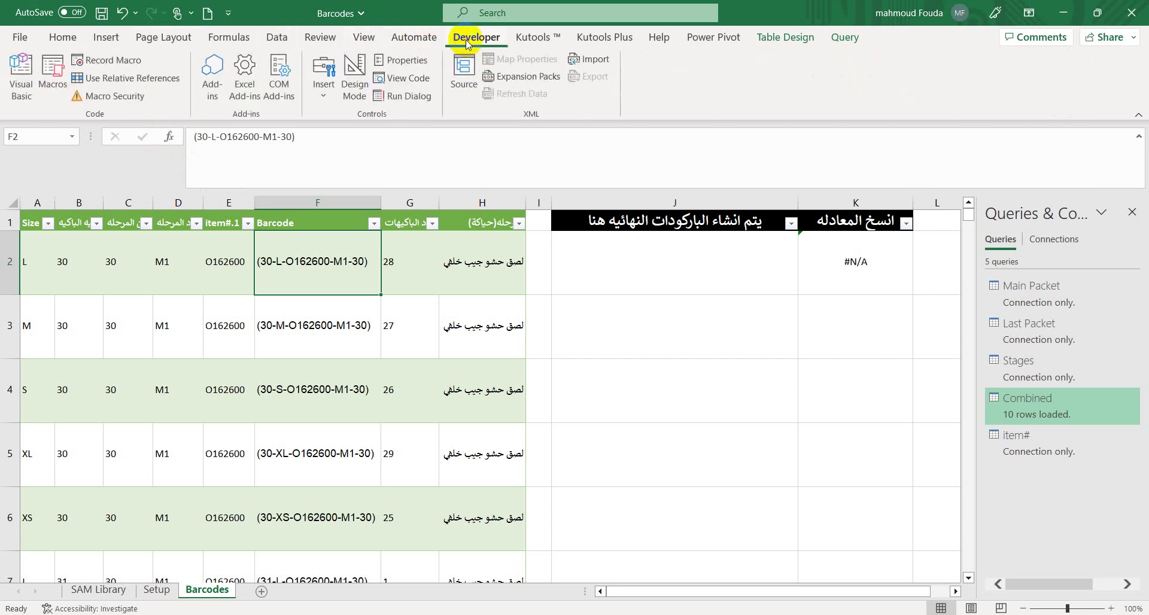
pyautogui.click(61, 72)
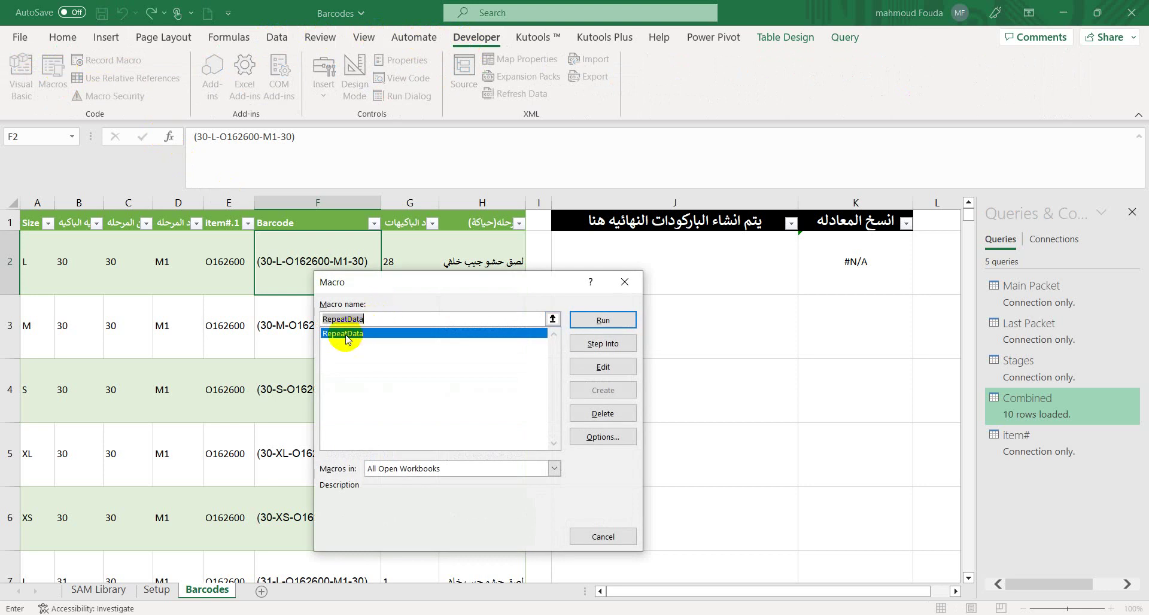
pyautogui.click(603, 320)
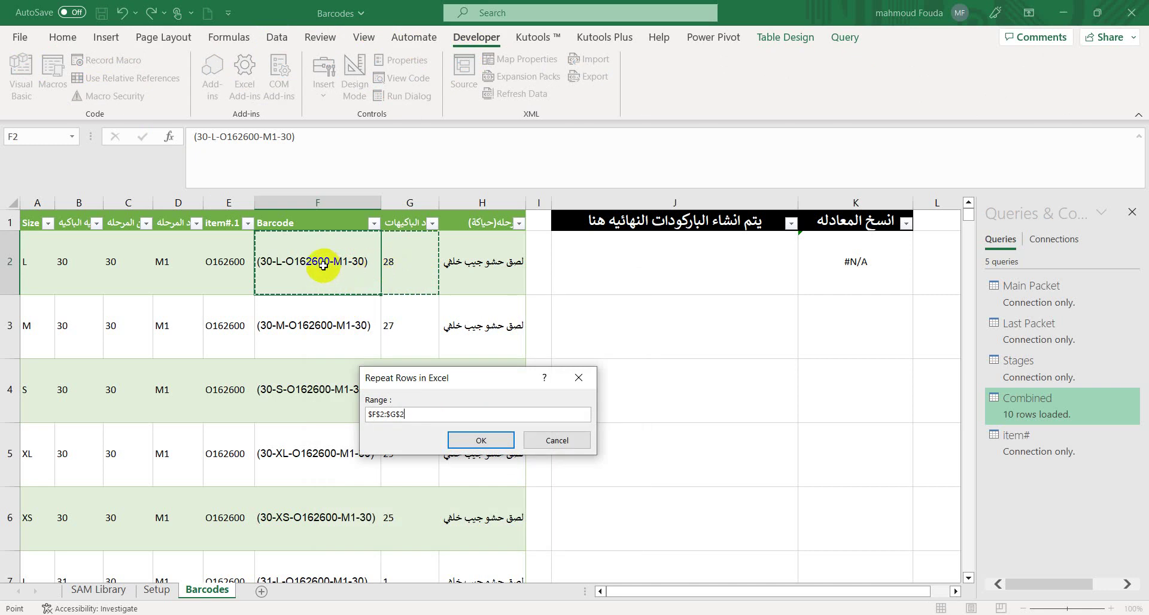
pyautogui.moveTo(179, 262); pyautogui.dragTo(274, 271)
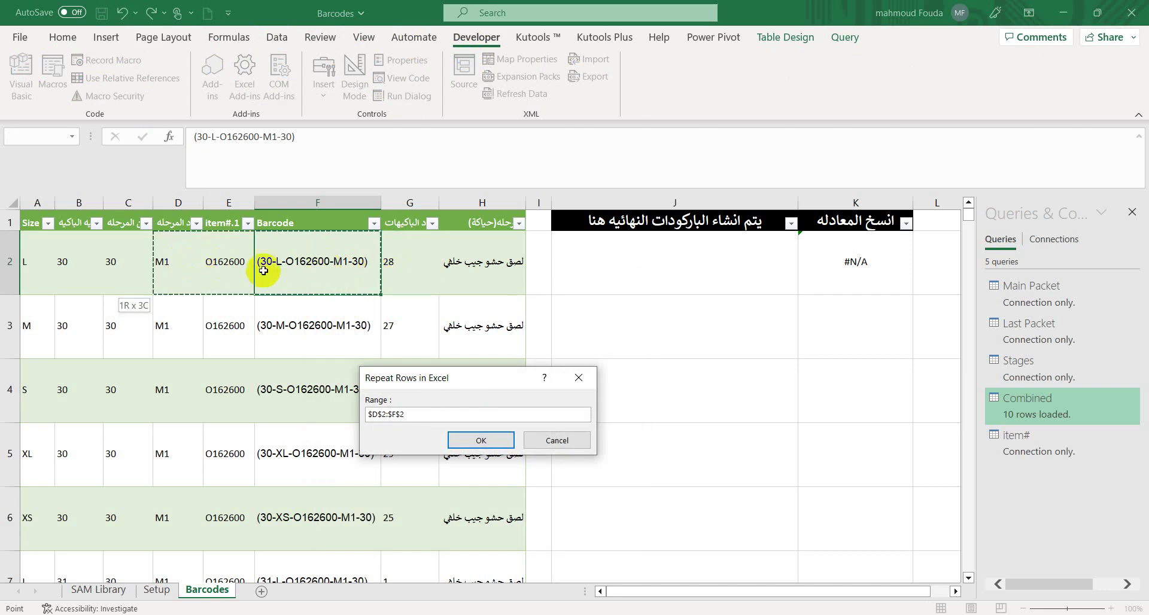
pyautogui.click(287, 269)
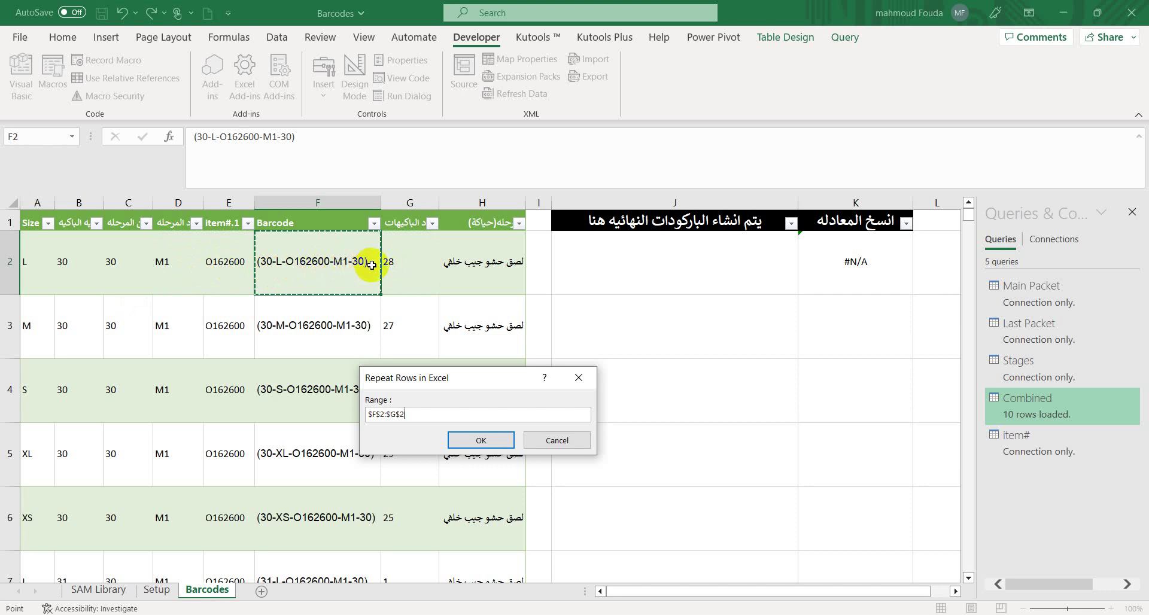
pyautogui.hotkey('shift', 'Down')
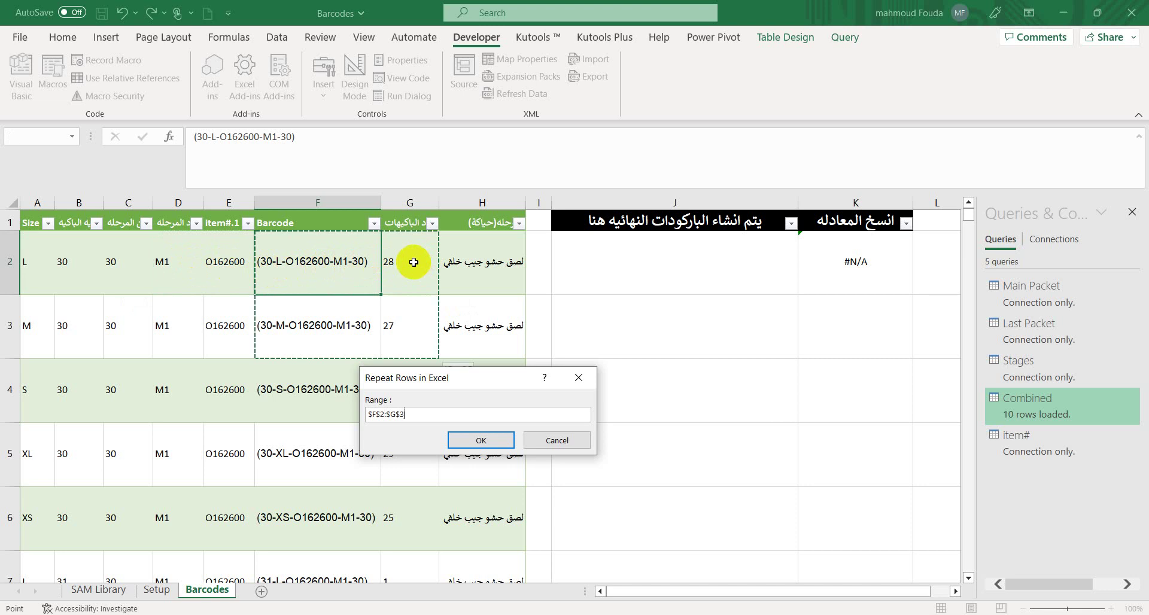
pyautogui.hotkey('shift', 'Down')
pyautogui.hotkey('ctrl', 'shift', 'Down')
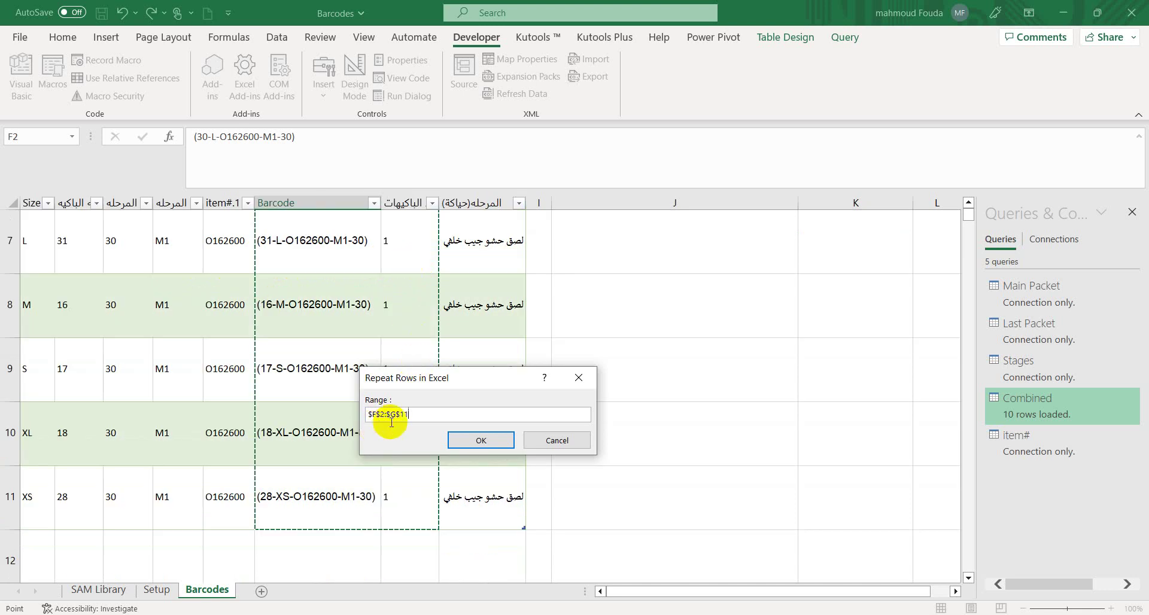
pyautogui.click(456, 431)
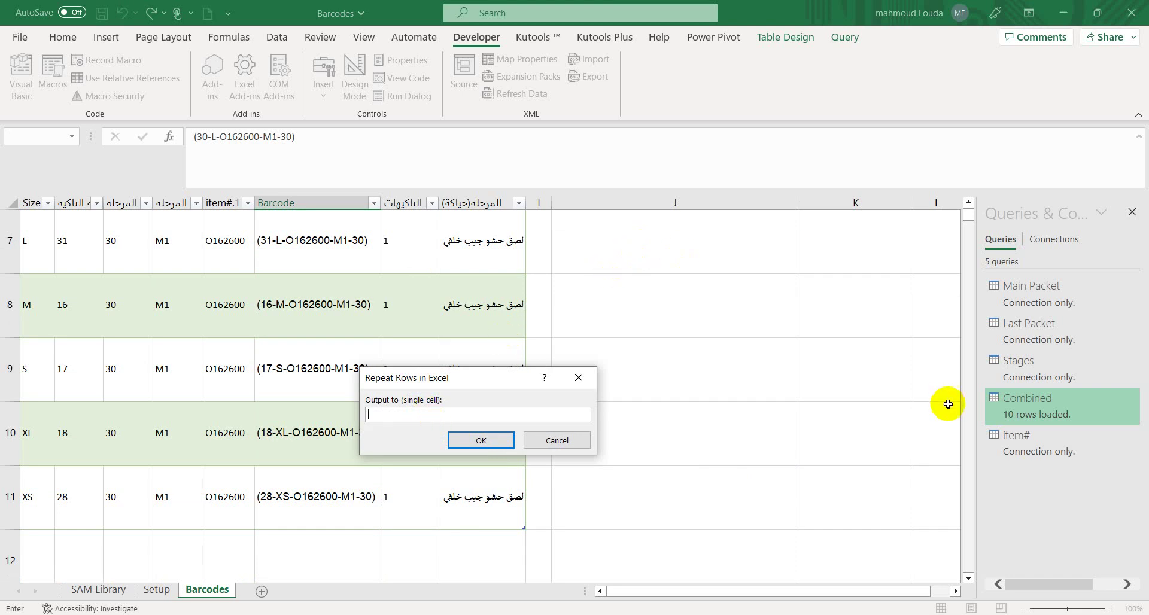
# Step: Set J2 as the output cell to generate the repeated barcodes
pyautogui.click(968, 204)
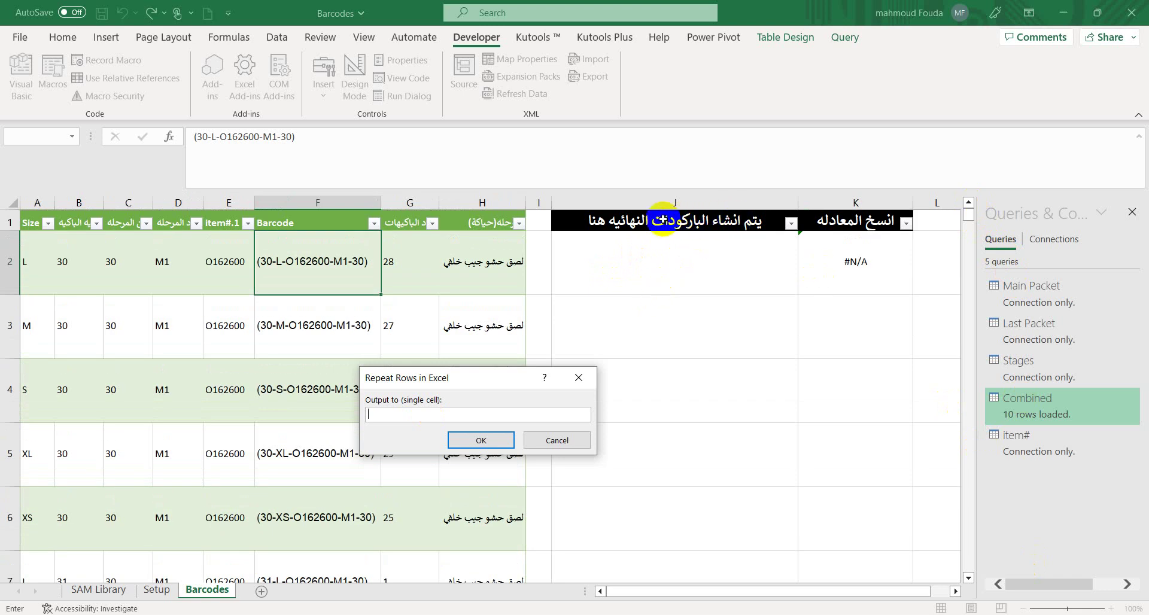
pyautogui.click(656, 257)
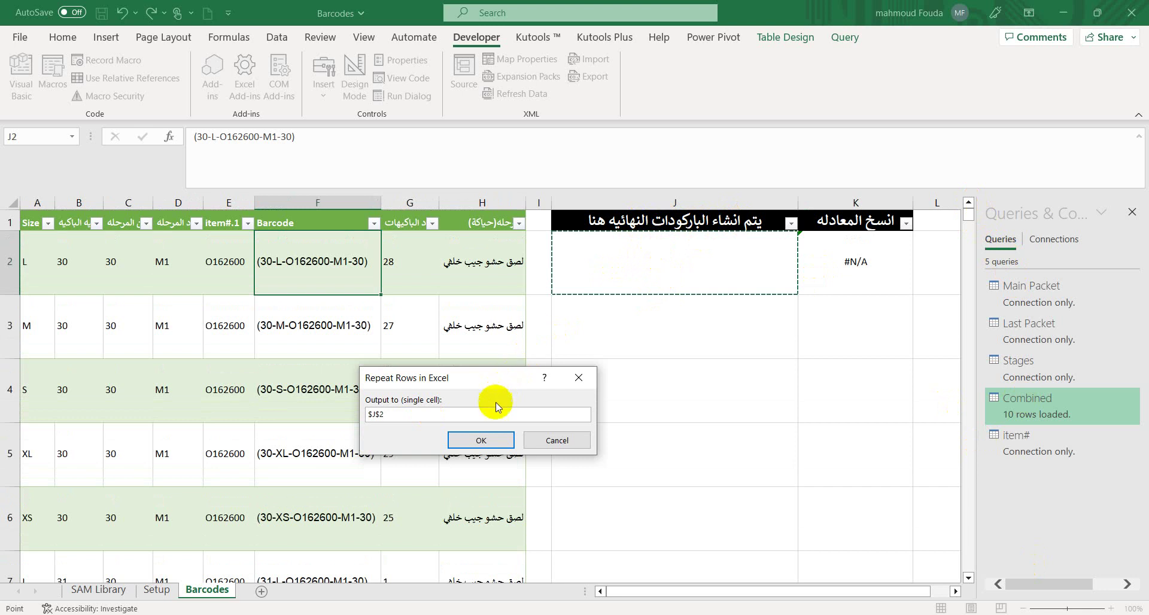
pyautogui.click(480, 439)
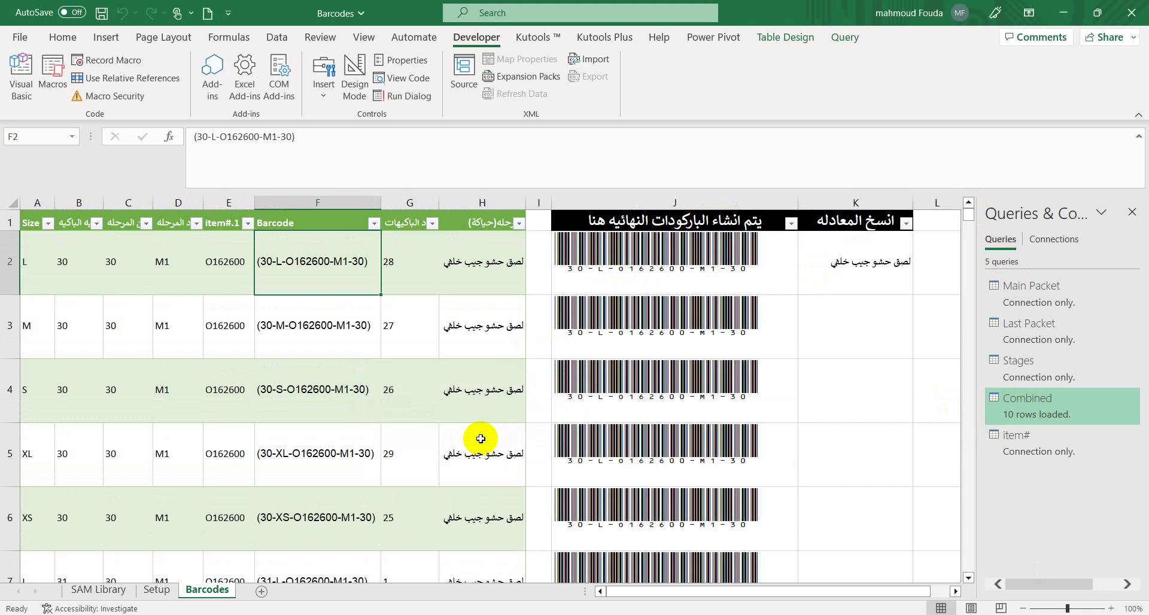
# Step: Copy the K2 stage lookup formula and paste it into K2:K141
pyautogui.click(773, 282)
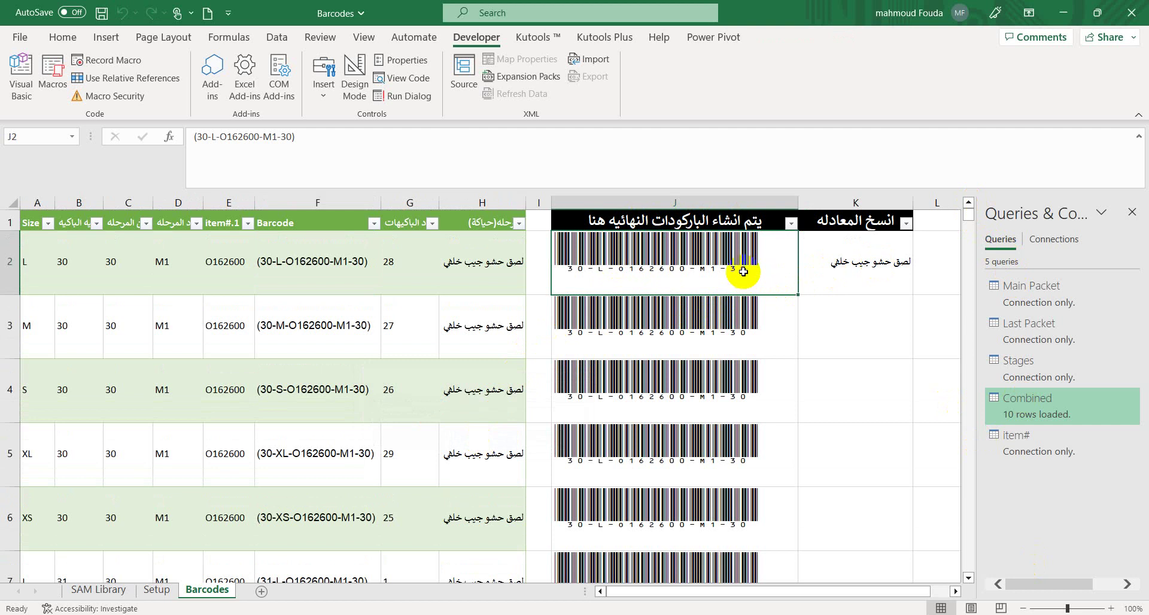
pyautogui.click(838, 266)
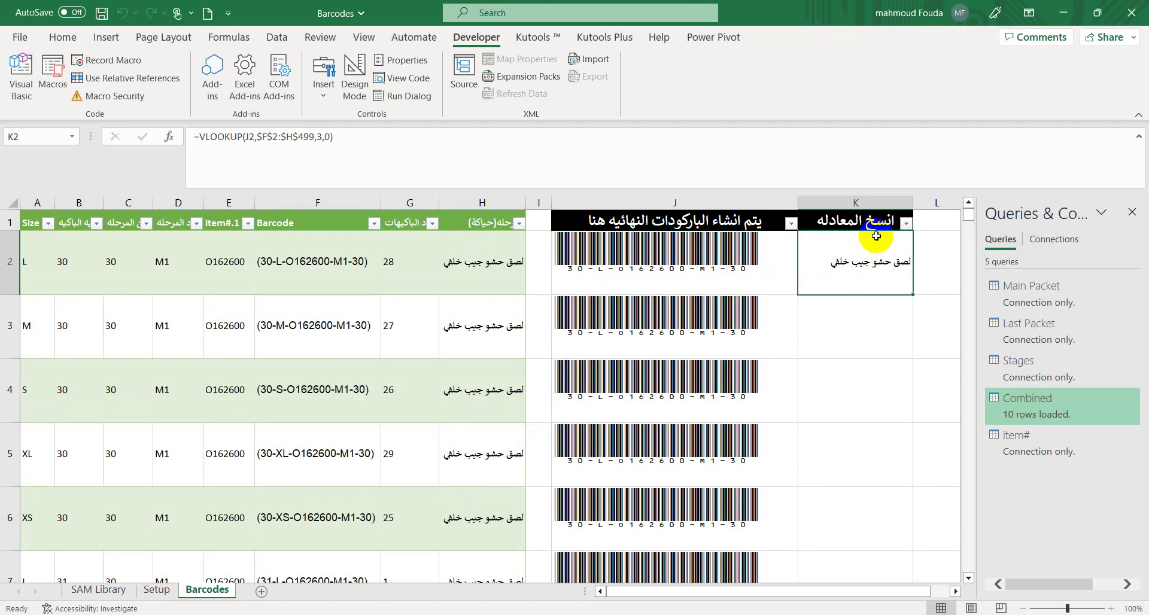
pyautogui.hotkey('ctrl', 'c')
pyautogui.press('Left')
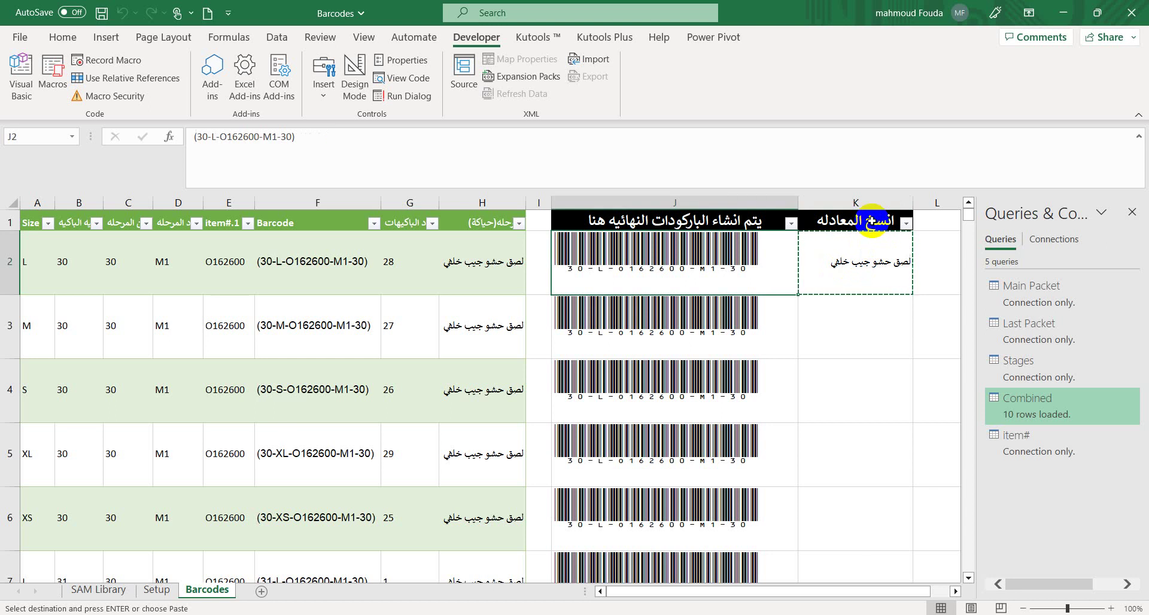
pyautogui.hotkey('ctrl', 'Down')
pyautogui.press('Right')
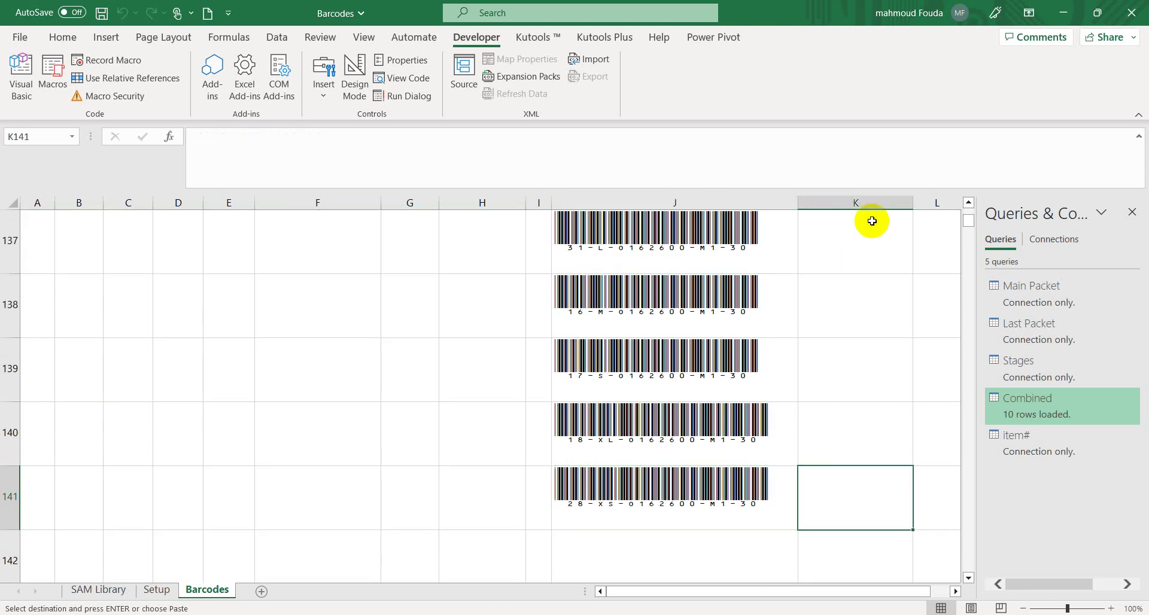
pyautogui.hotkey('ctrl', 'shift', 'Up')
pyautogui.press('Return')
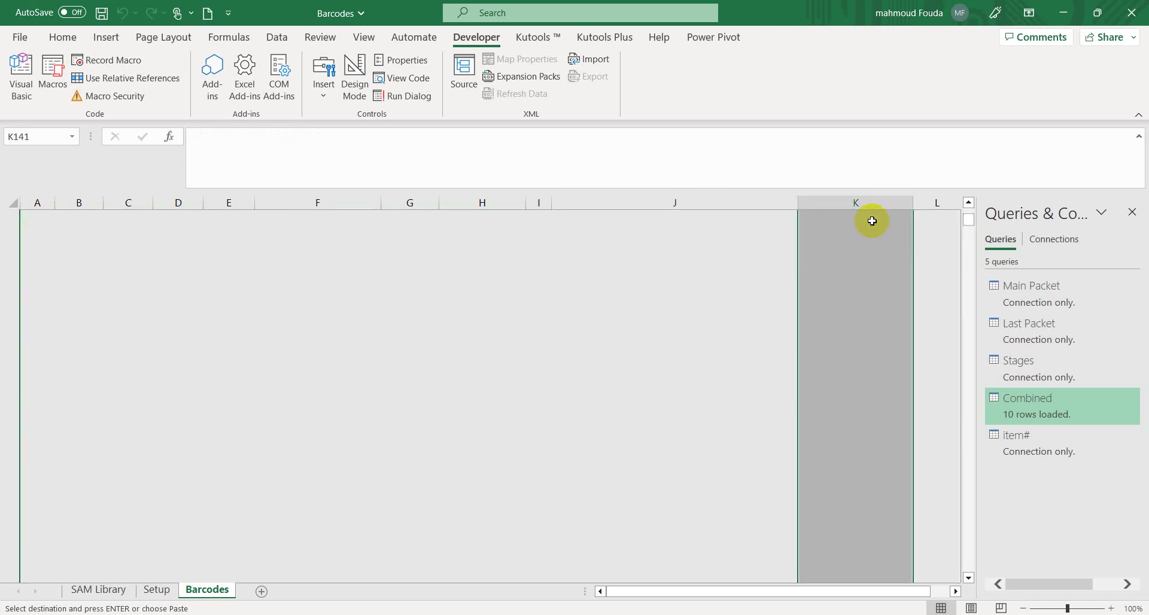
pyautogui.hotkey('ctrl', 'Up')
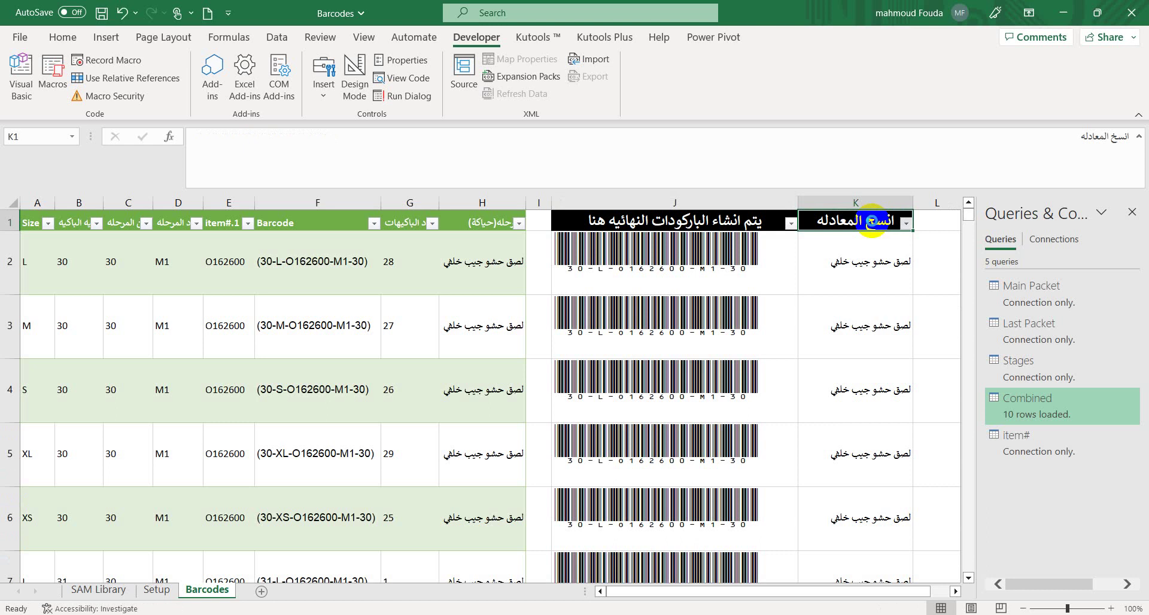
# Step: Open the filter options for column K, then for column J
pyautogui.hotkey('alt', 'Down')
pyautogui.press('Escape')
pyautogui.press('Down')
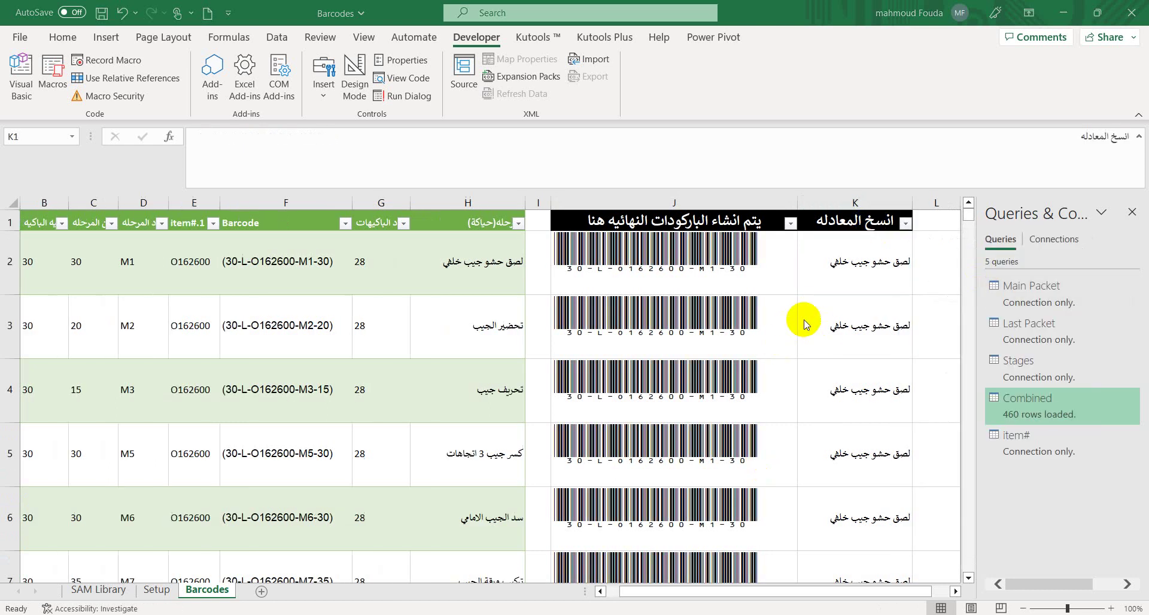
pyautogui.press('Down')
pyautogui.press('Up')
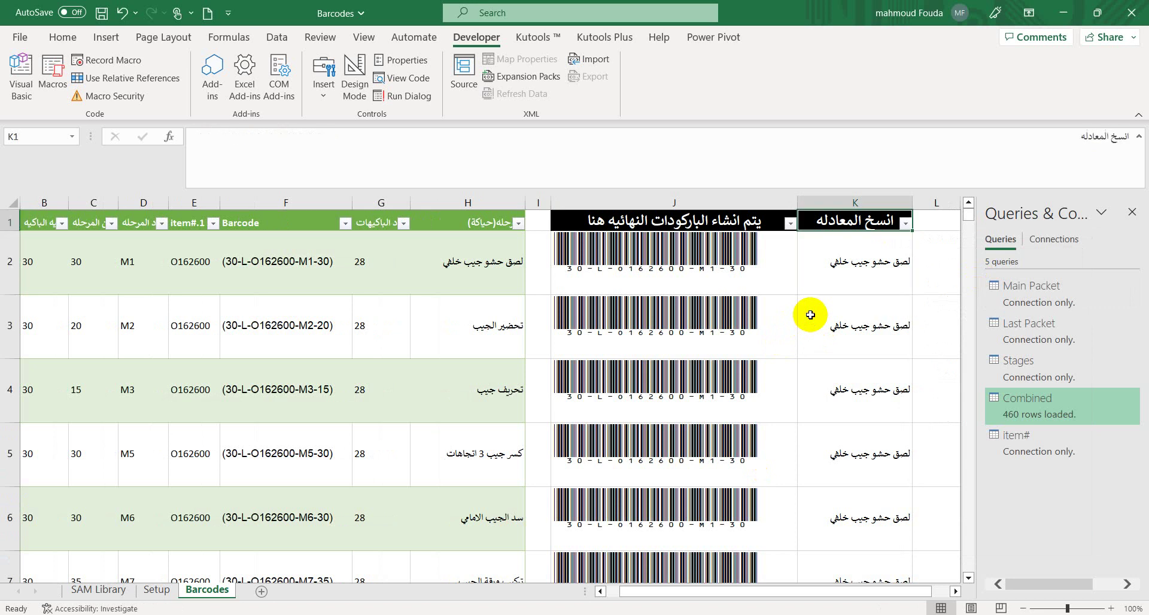
pyautogui.press('Left')
pyautogui.hotkey('alt', 'Down')
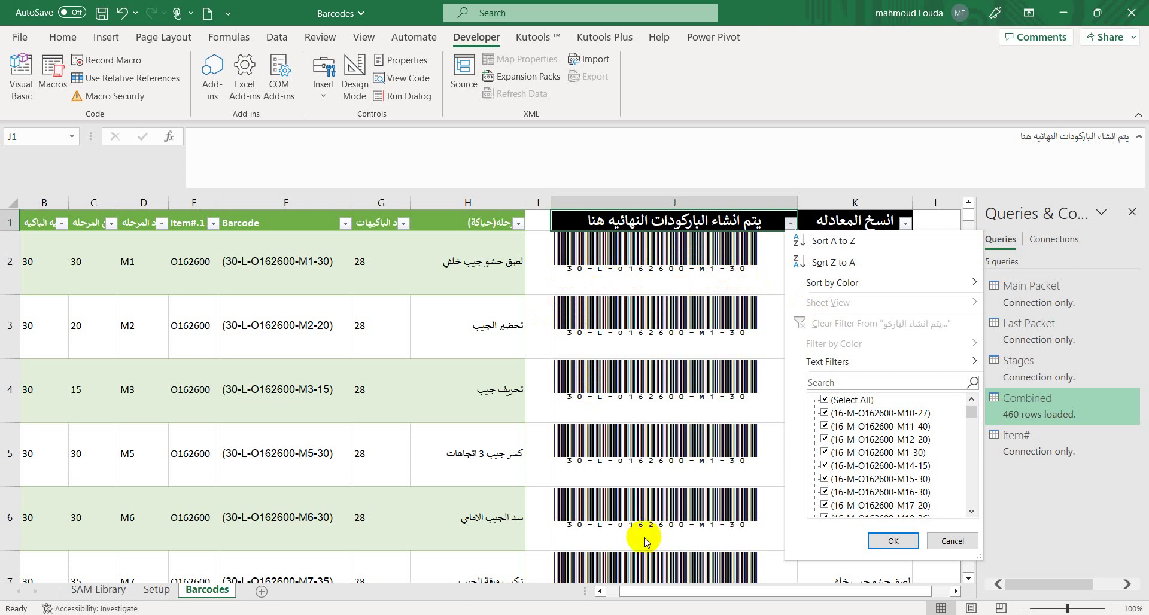
pyautogui.press('Escape')
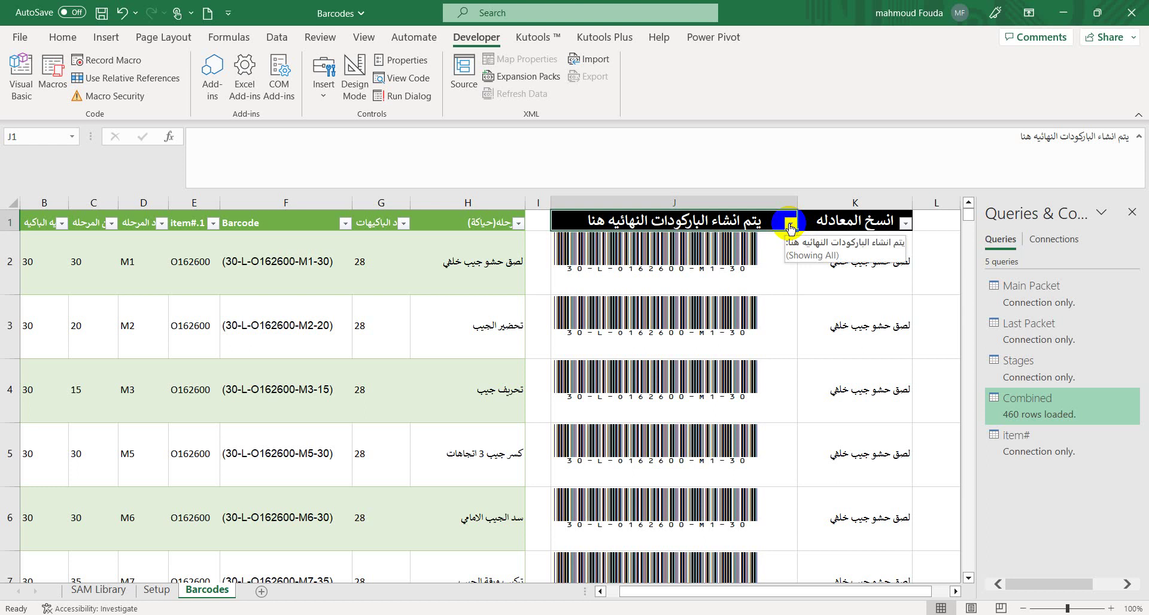
pyautogui.click(790, 225)
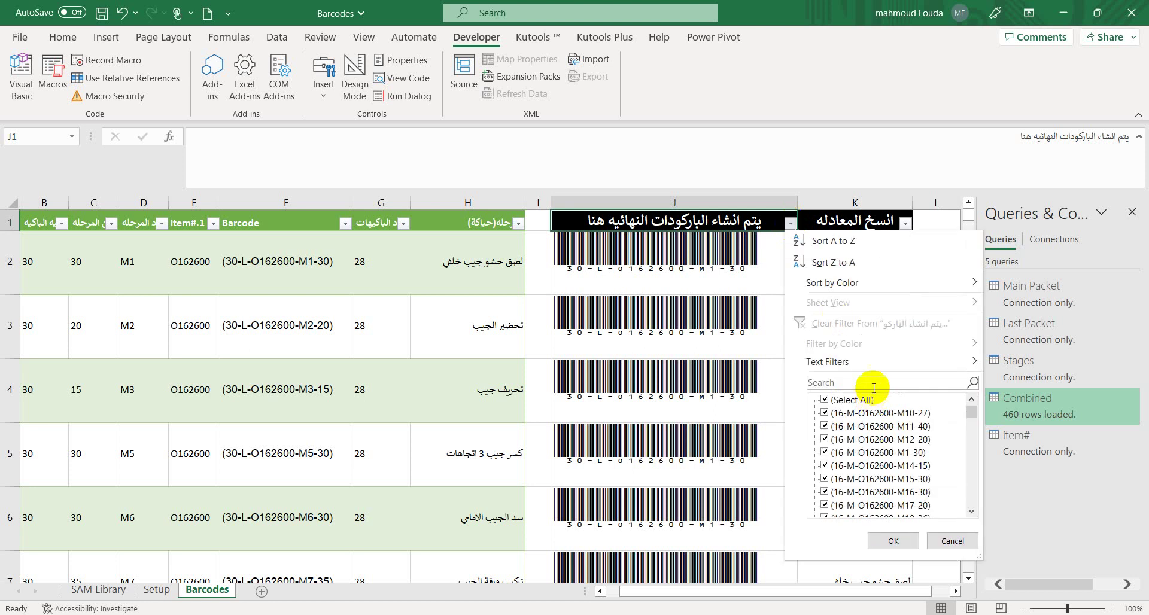
pyautogui.click(875, 383)
pyautogui.write('-L-')
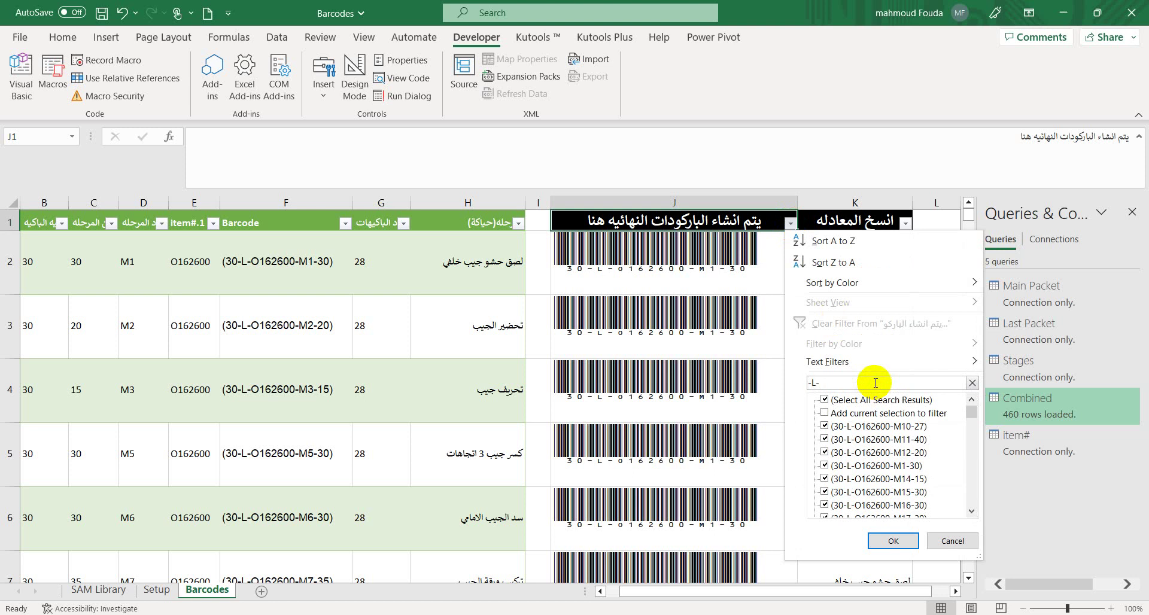
pyautogui.write('30')
pyautogui.scroll(-5, 909, 453)
pyautogui.scroll(-5, 910, 458)
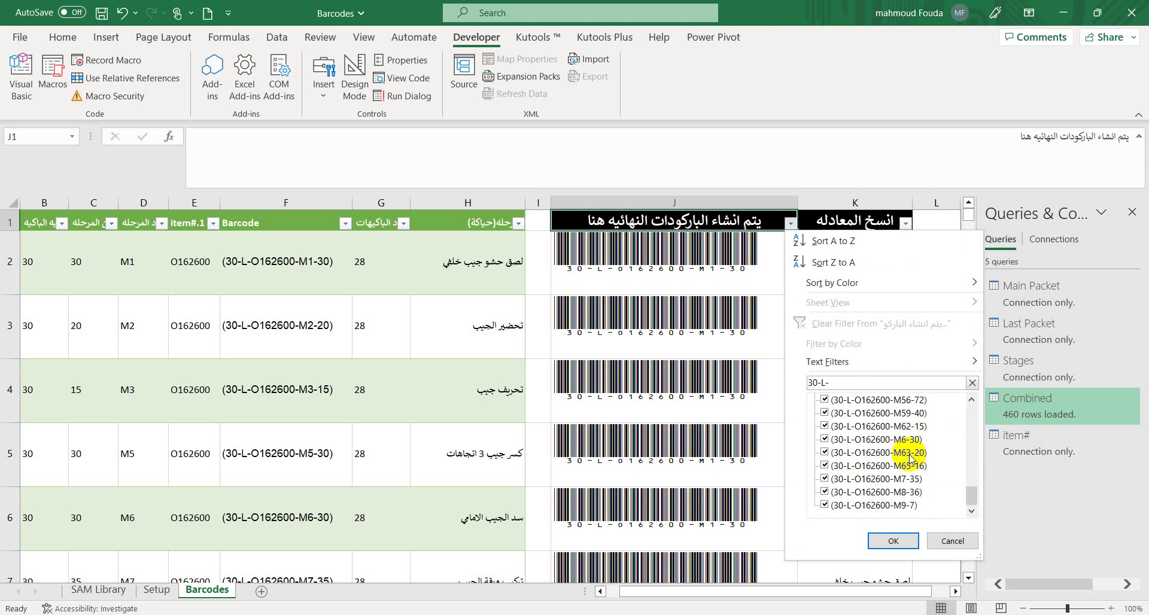
pyautogui.scroll(2, 909, 458)
pyautogui.scroll(2, 910, 457)
pyautogui.scroll(2, 910, 458)
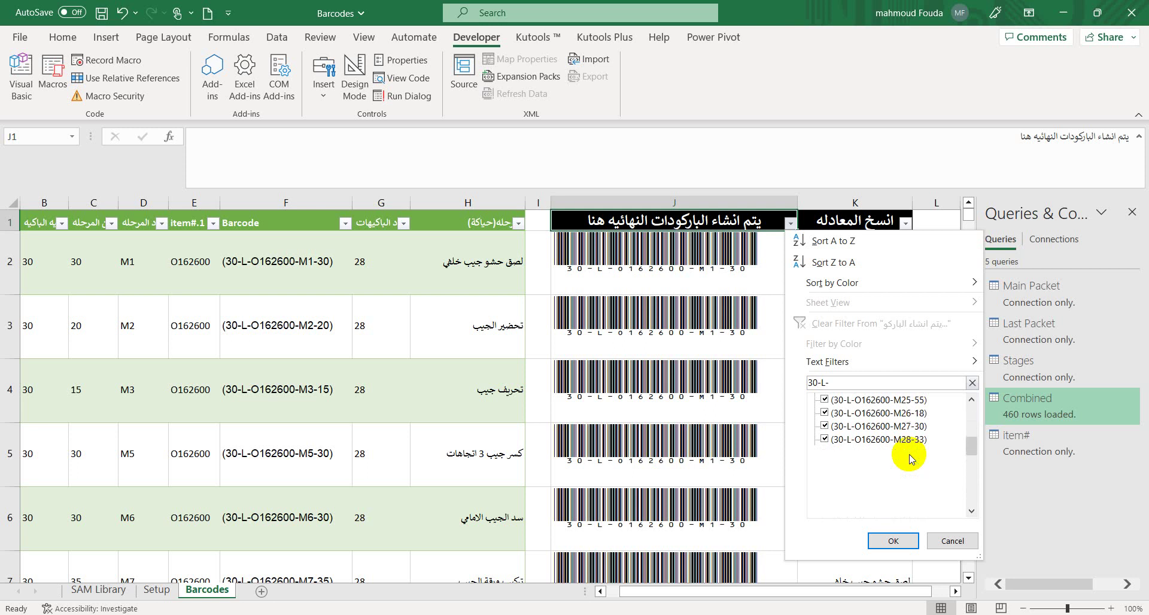
pyautogui.press('BackSpace')
pyautogui.press('BackSpace')
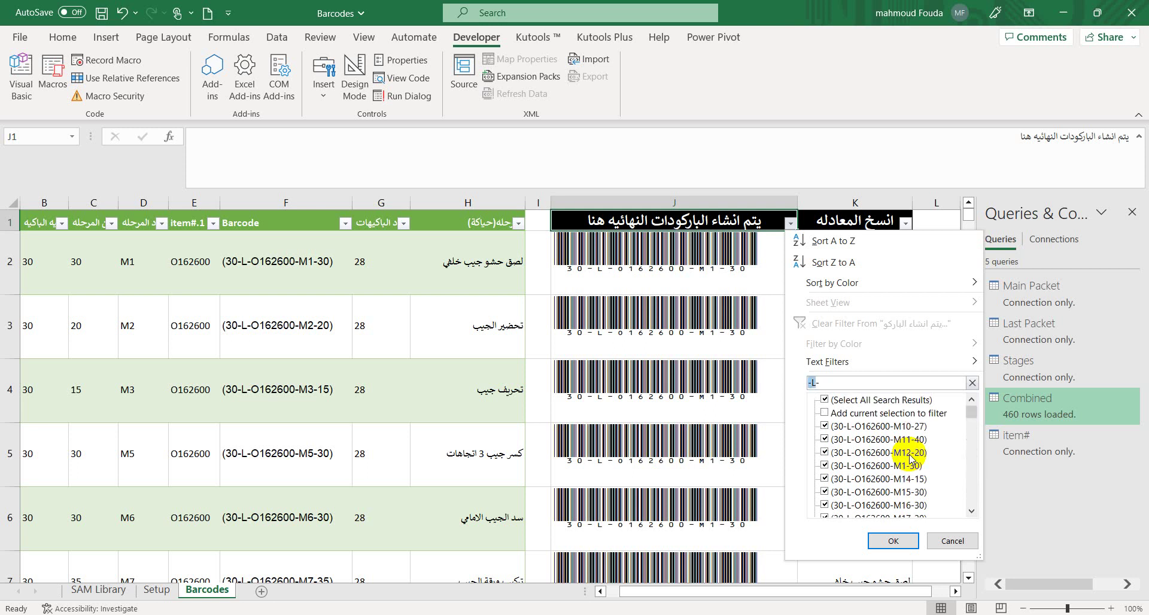
pyautogui.press('BackSpace')
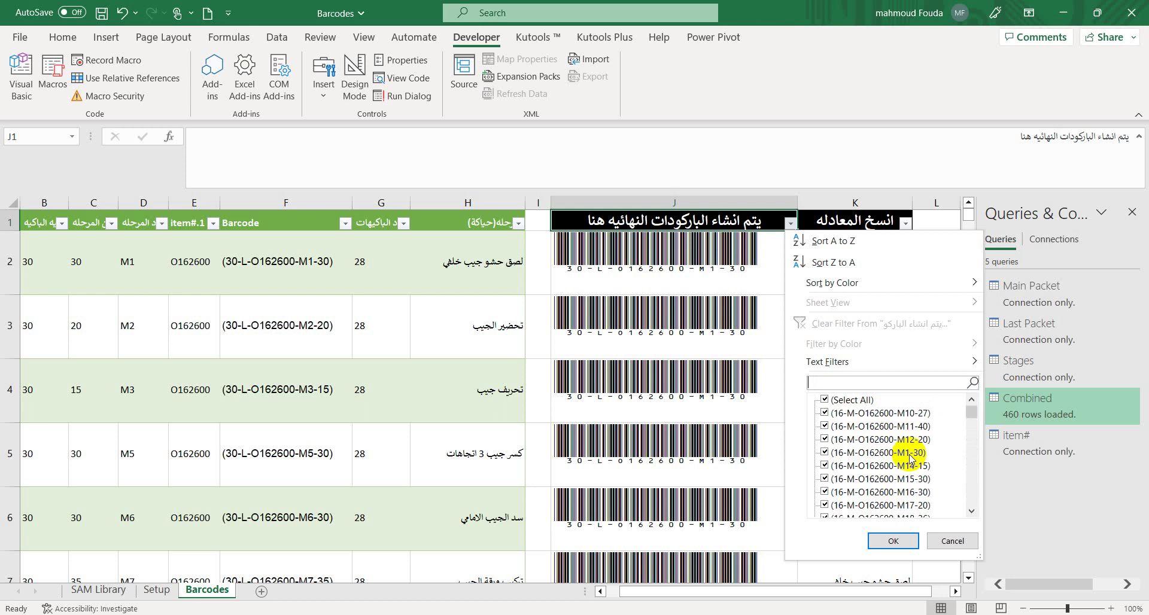
pyautogui.press('Escape')
pyautogui.press('Right')
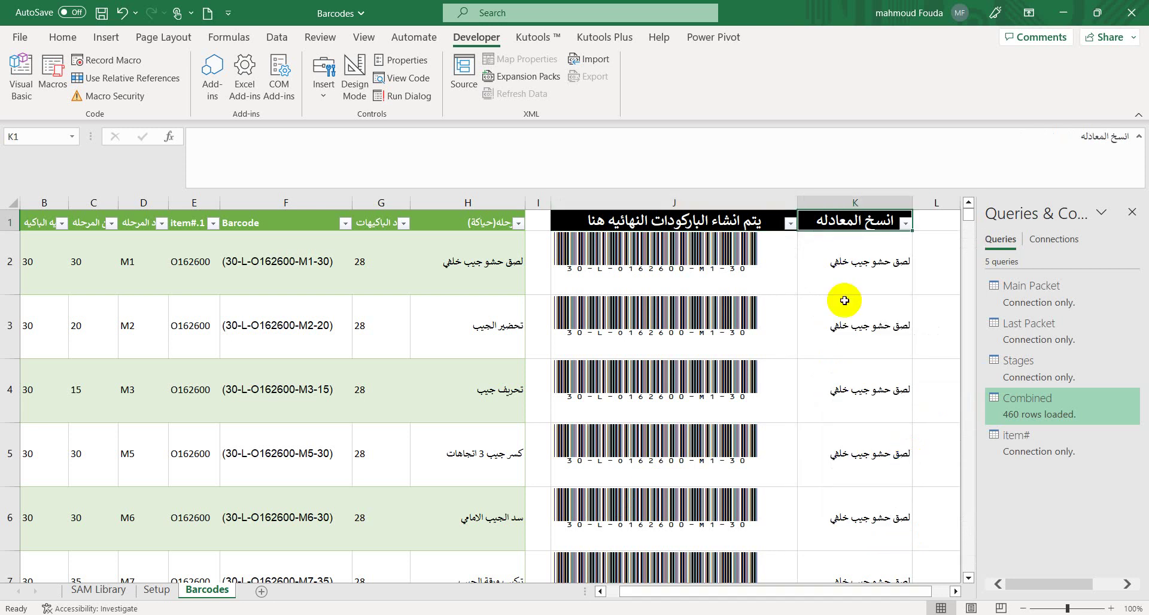
pyautogui.click(905, 223)
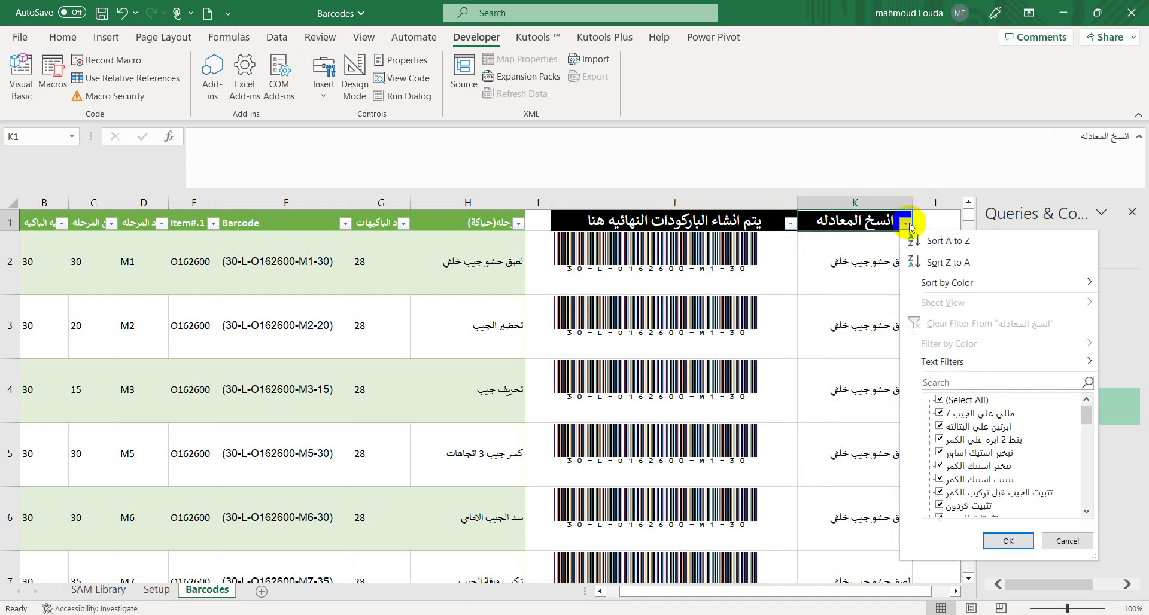
pyautogui.click(940, 401)
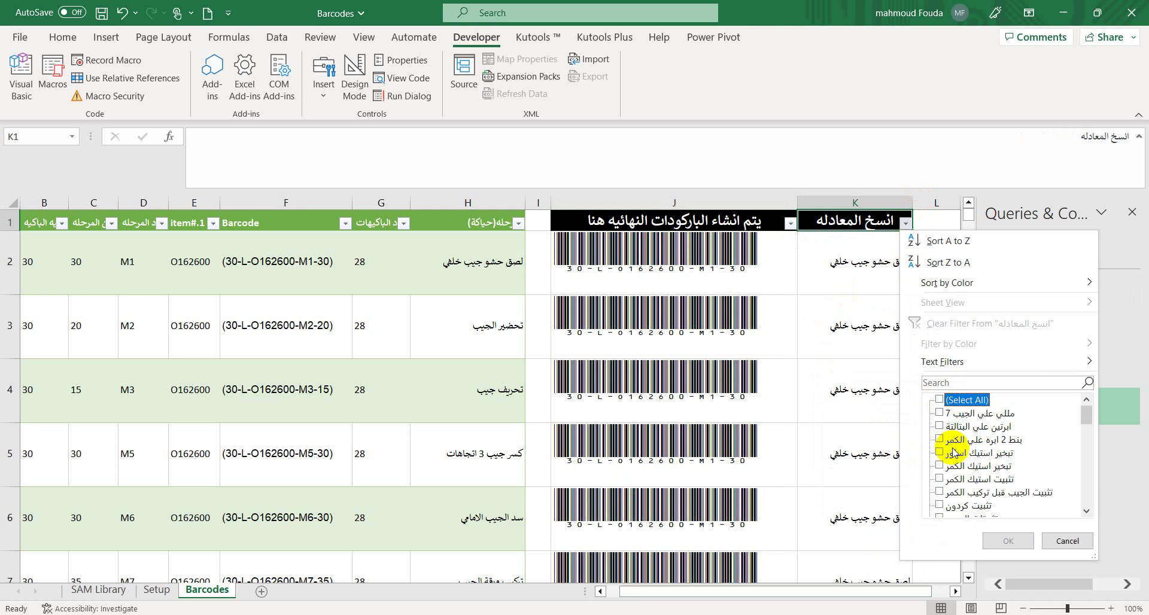
pyautogui.click(938, 492)
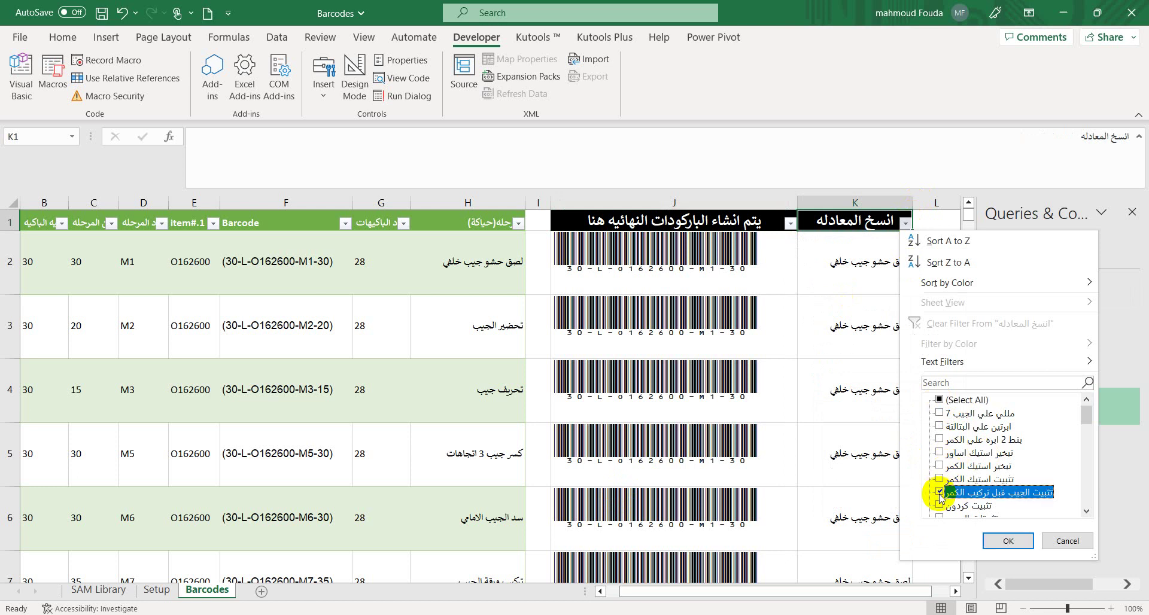
pyautogui.press('Return')
pyautogui.press('Down')
pyautogui.press('Down')
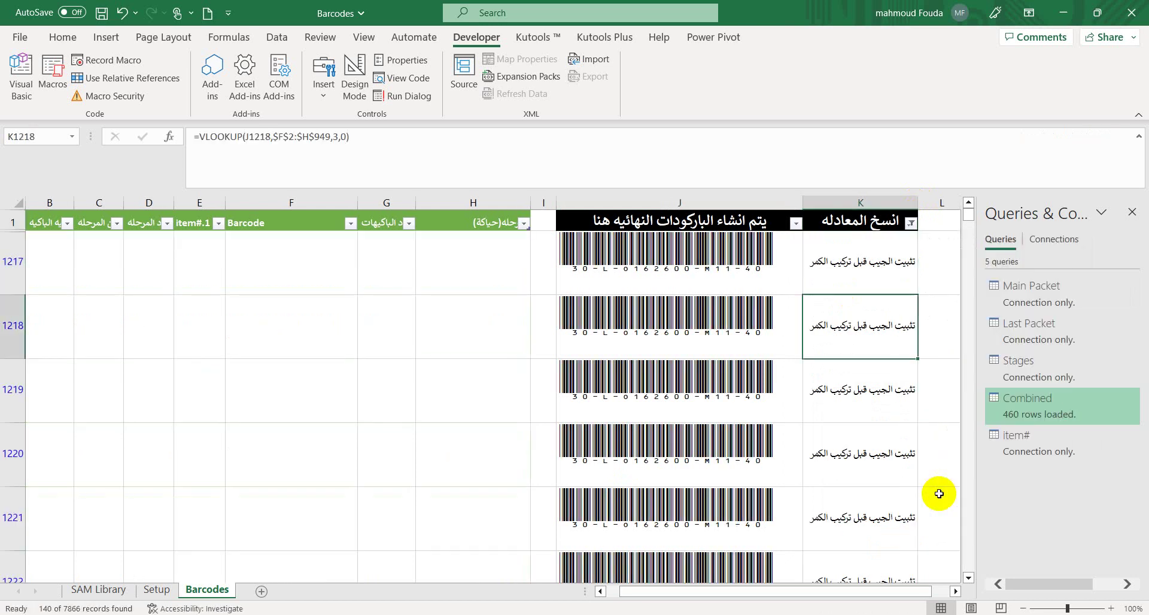
pyautogui.hotkey('ctrl', 'Up')
pyautogui.hotkey('alt', 'Down')
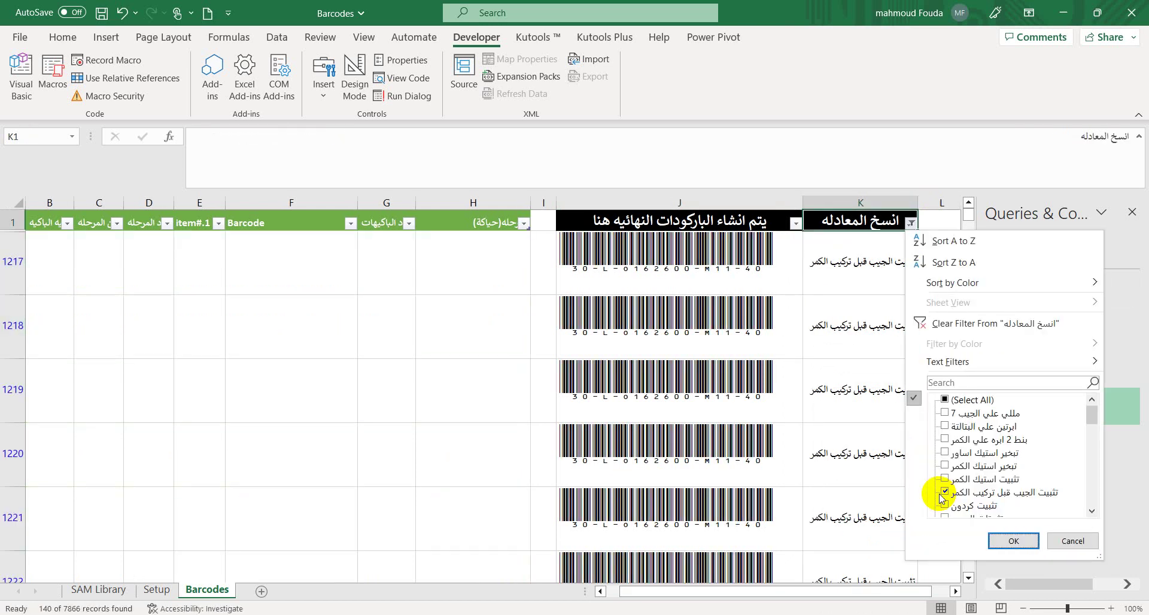
pyautogui.press('Return')
pyautogui.press('Down')
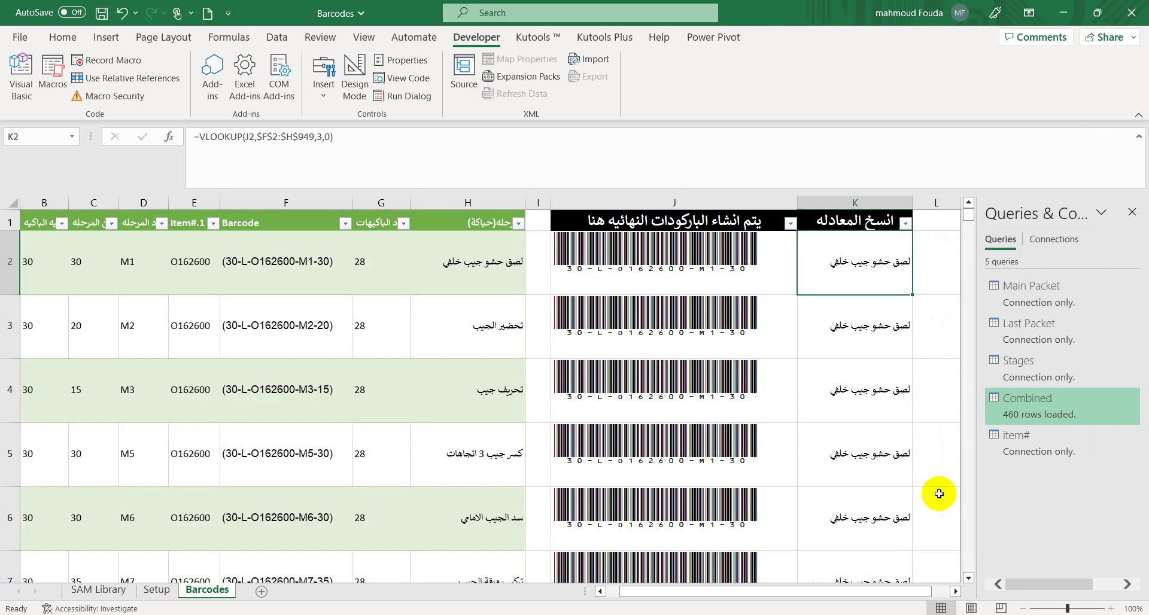
pyautogui.press('Up')
pyautogui.press('Home')
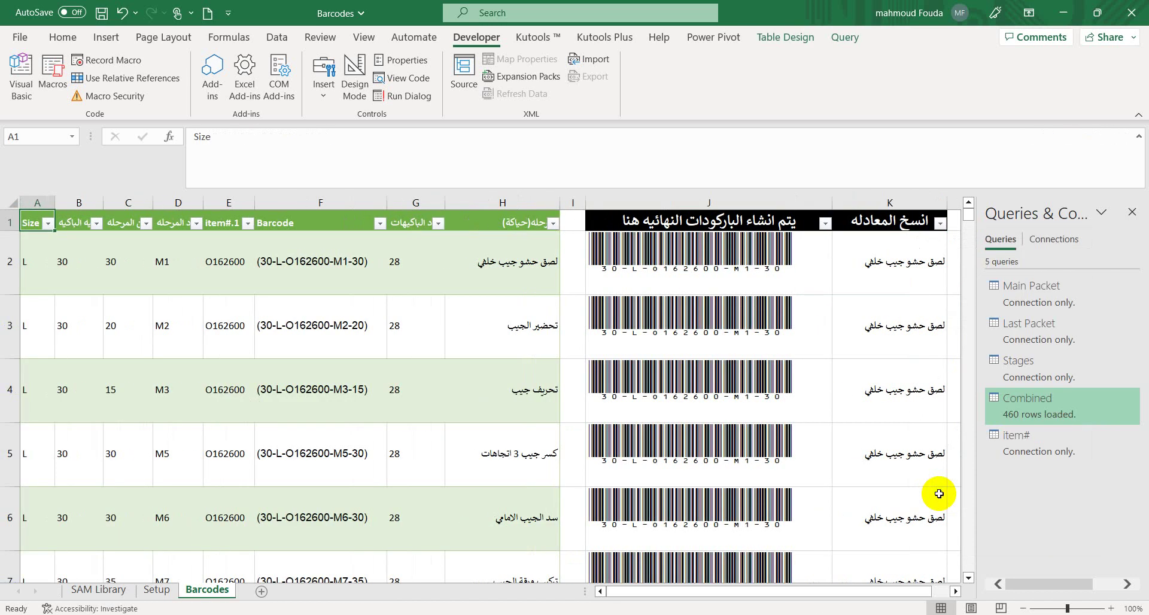